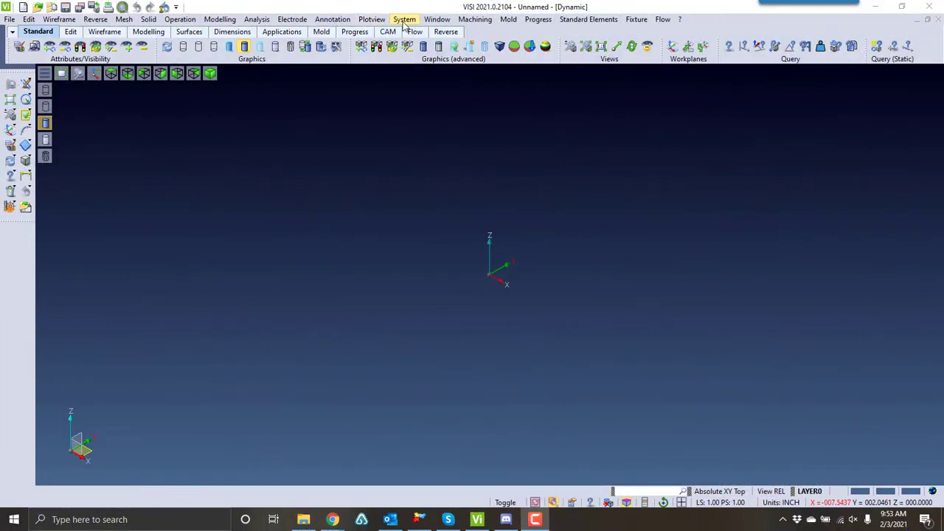
# - Open Quick Keys and select Auto Constrained Surface under the Solid commands
pyautogui.click(404, 20)
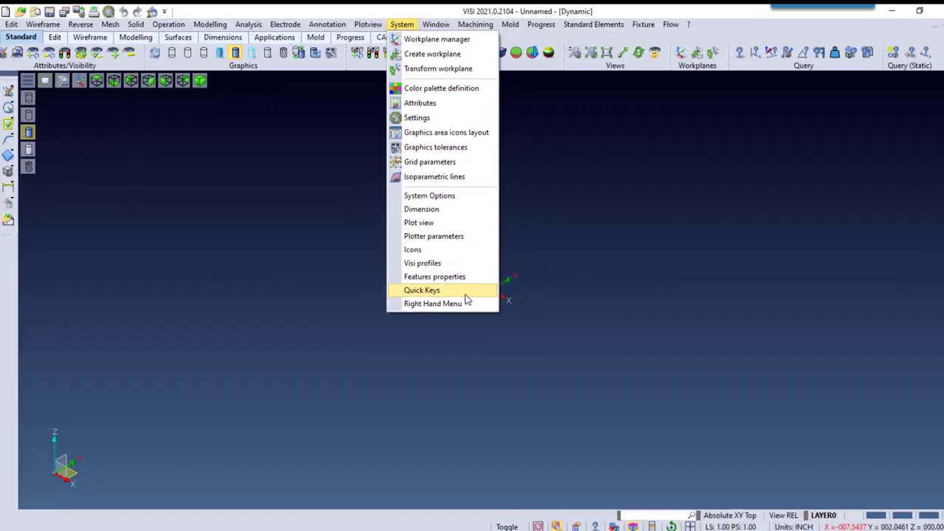
pyautogui.click(466, 328)
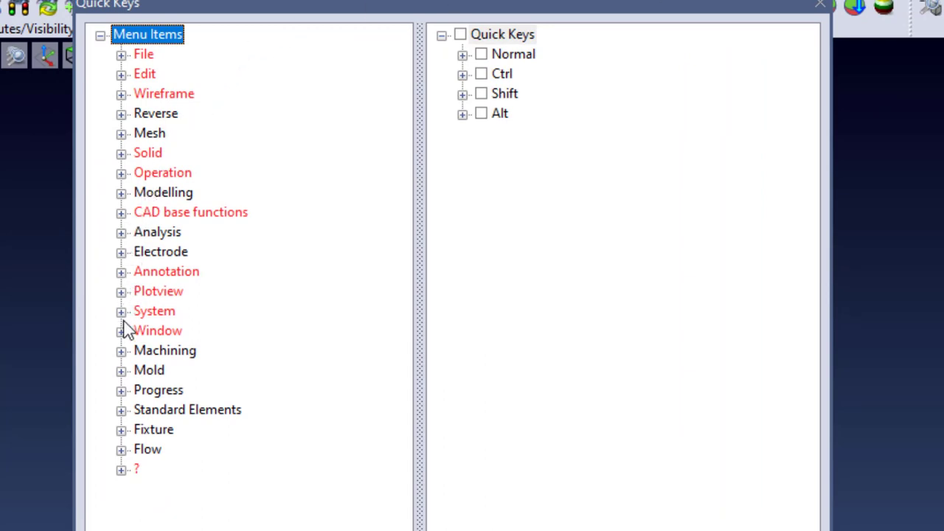
pyautogui.click(121, 154)
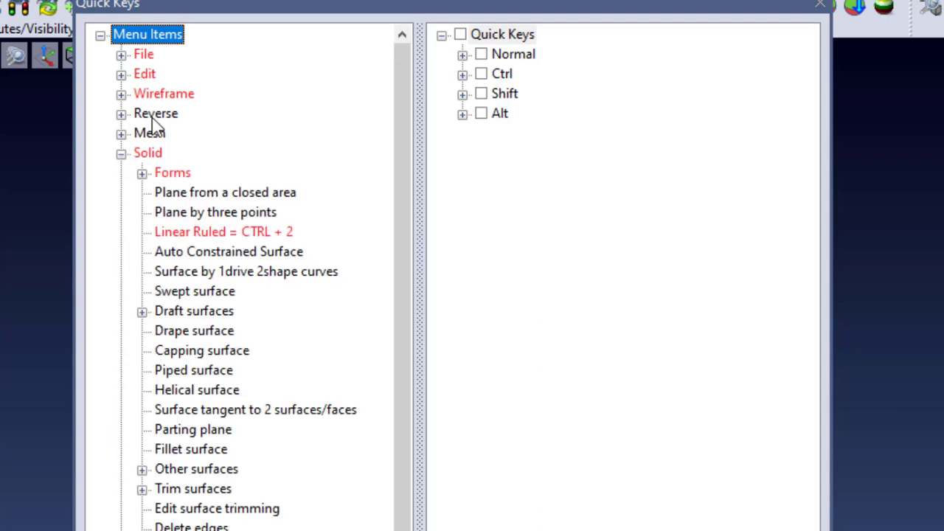
pyautogui.click(253, 253)
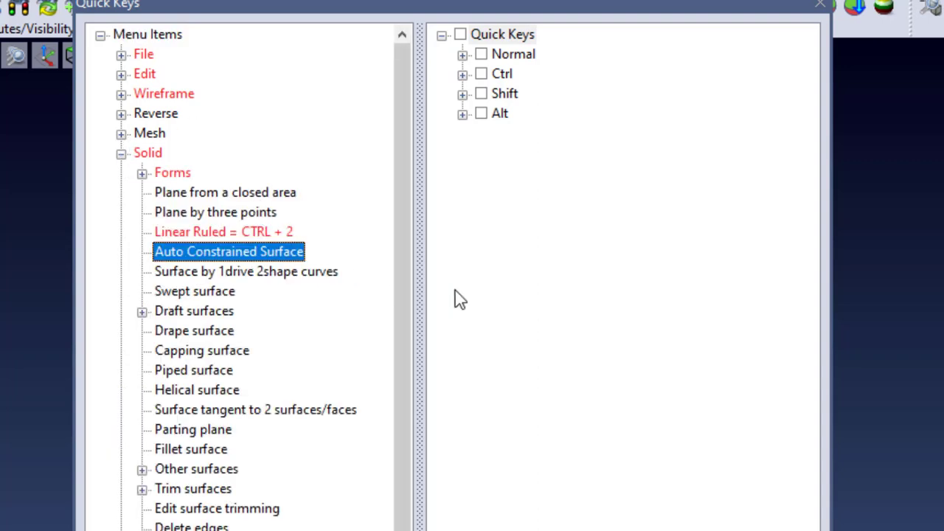
# - Browse the existing Normal and Ctrl shortcut assignments
pyautogui.click(462, 56)
pyautogui.scroll(-3, 590, 310)
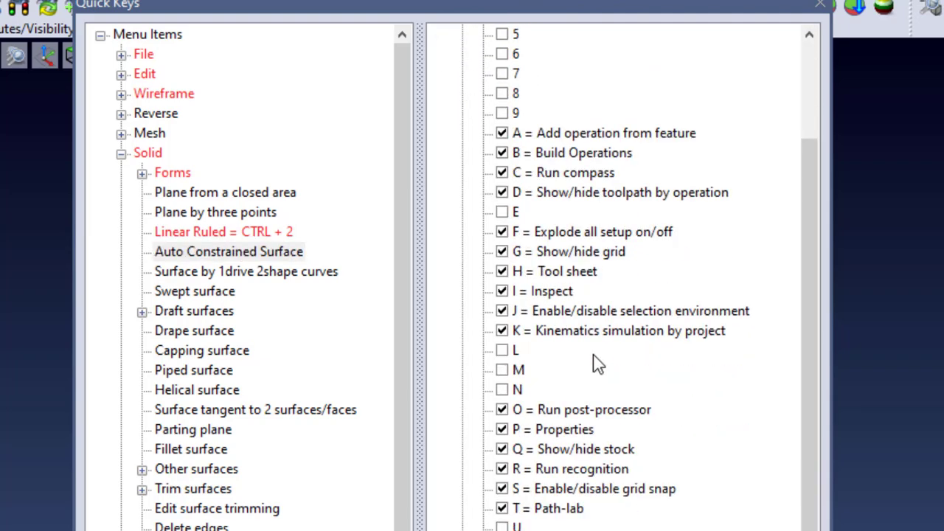
pyautogui.scroll(4, 596, 300)
pyautogui.click(463, 55)
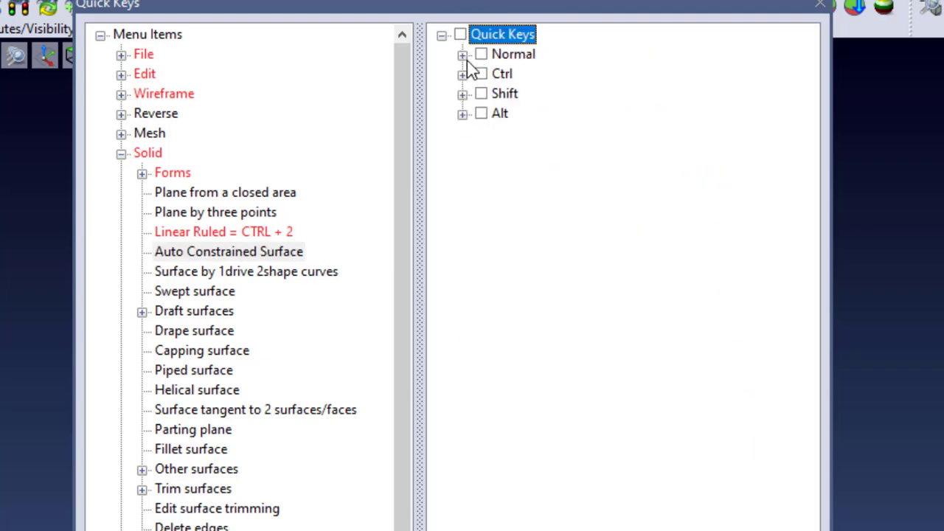
pyautogui.click(463, 75)
pyautogui.scroll(-3, 468, 78)
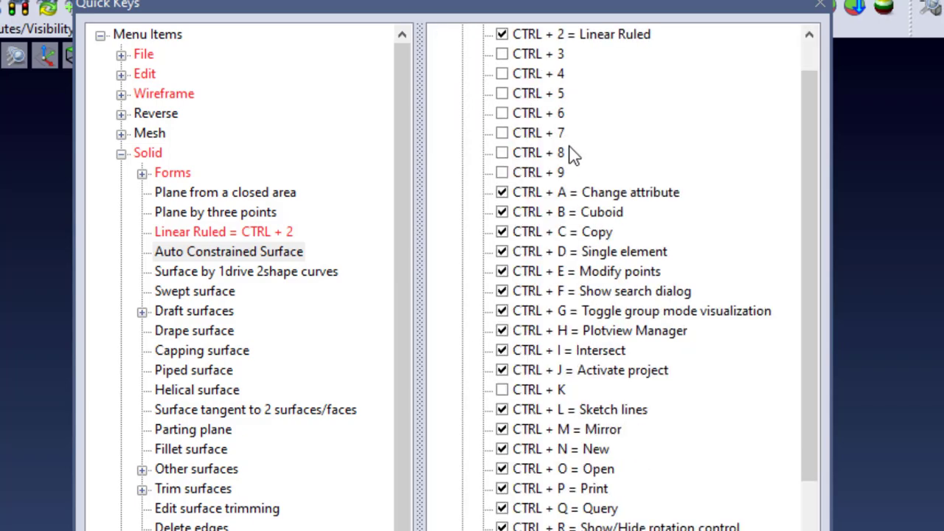
pyautogui.scroll(3, 465, 81)
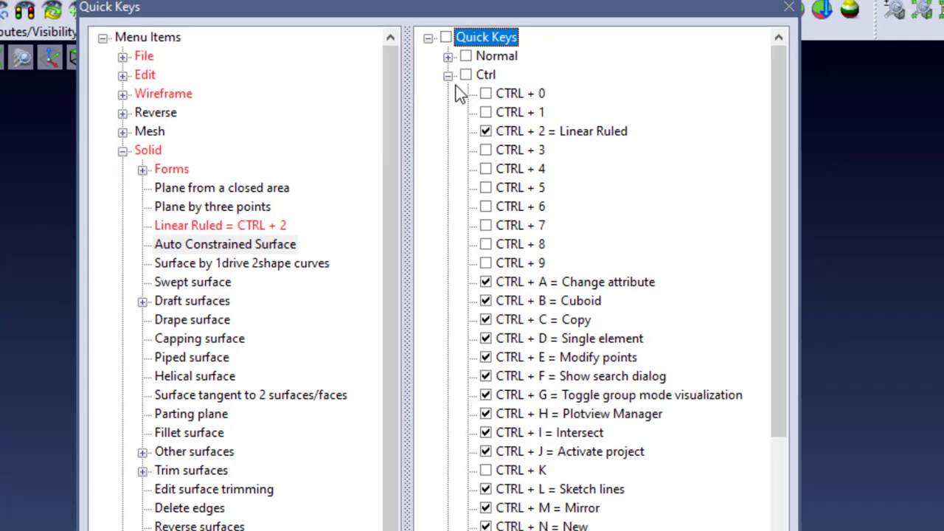
# - Bind ALT + A to Auto Constrained Surface, confirm, and dismiss the restart notice
pyautogui.click(448, 74)
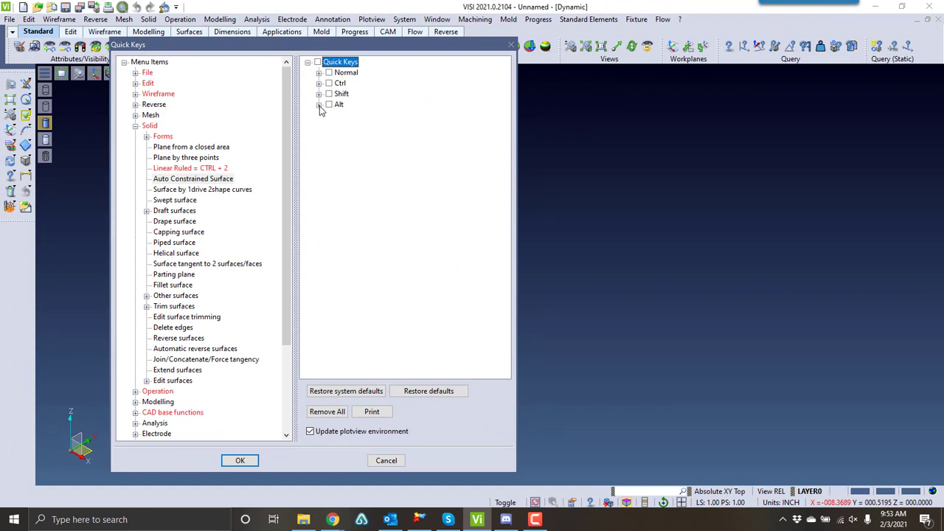
pyautogui.click(319, 105)
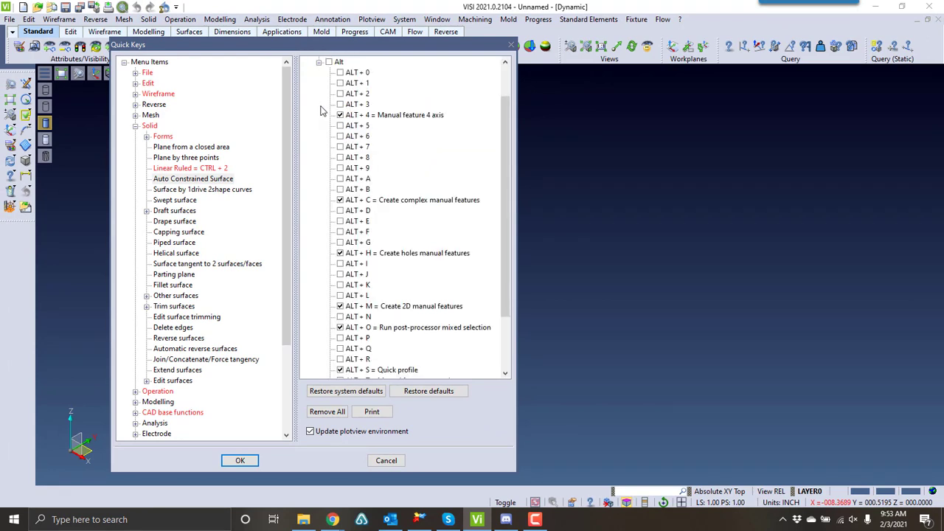
pyautogui.click(341, 179)
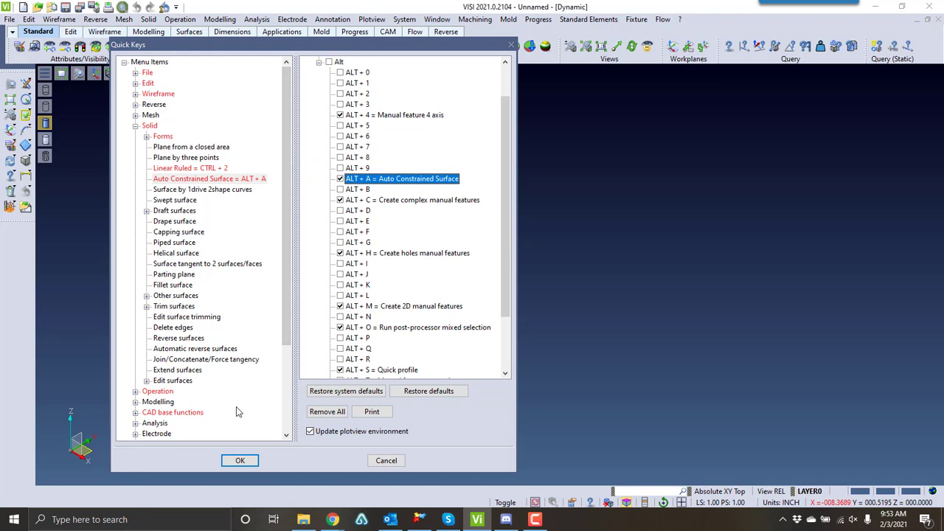
pyautogui.click(240, 461)
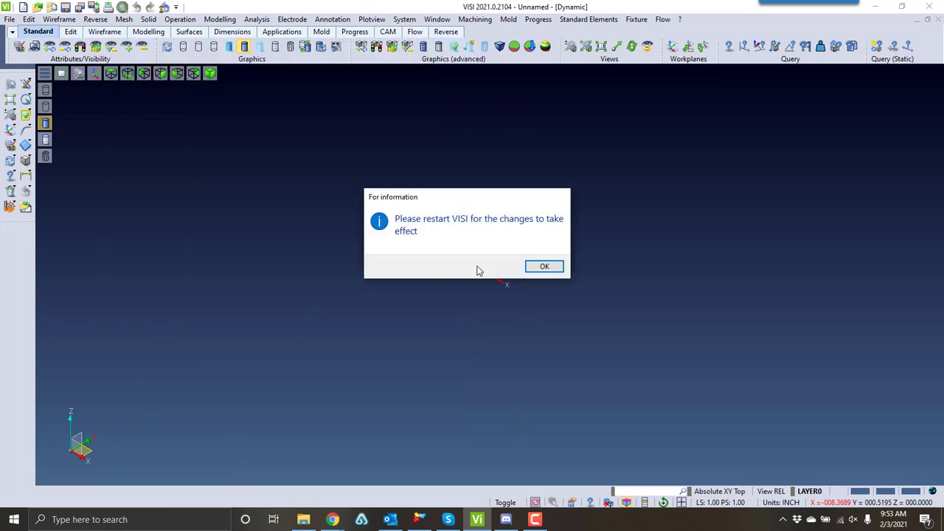
pyautogui.click(543, 267)
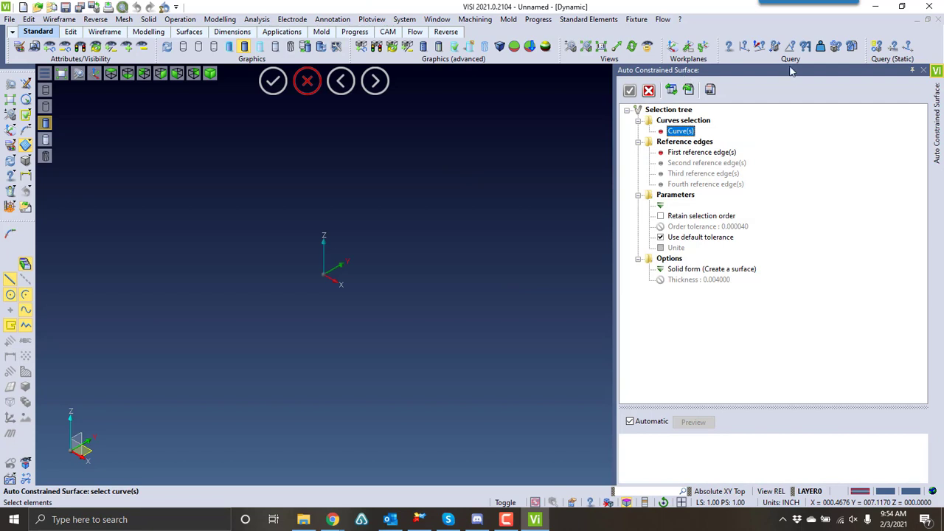
# - Exit Auto Constrained Surface, reopen Quick Keys, and browse the Wireframe and Standard Elements lists
pyautogui.click(923, 70)
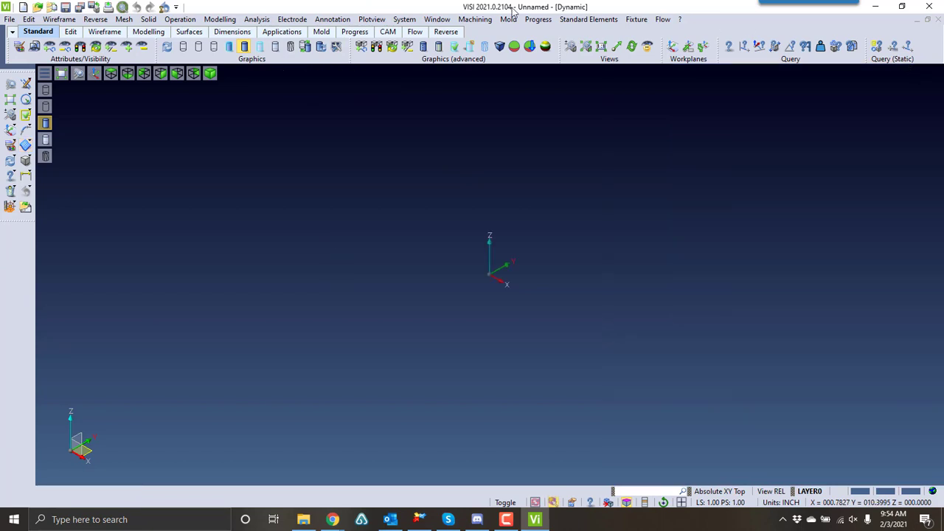
pyautogui.click(405, 19)
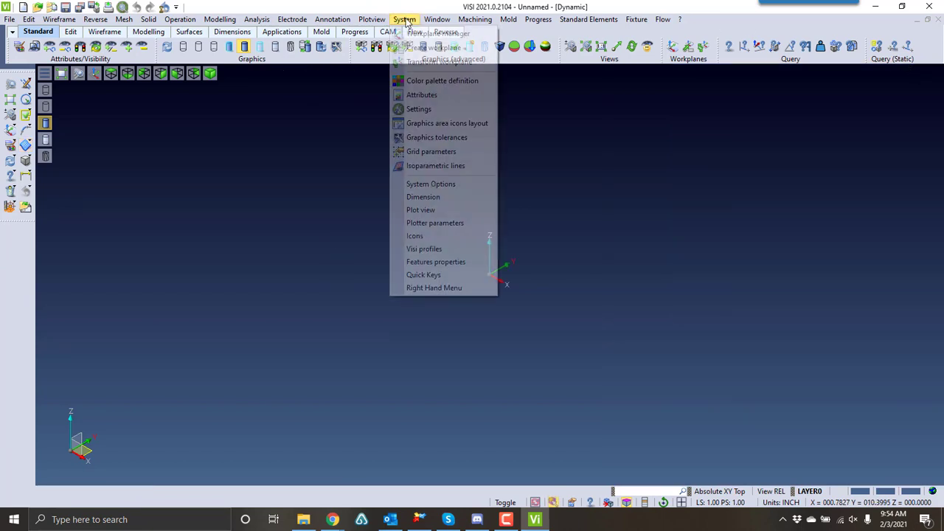
pyautogui.click(438, 280)
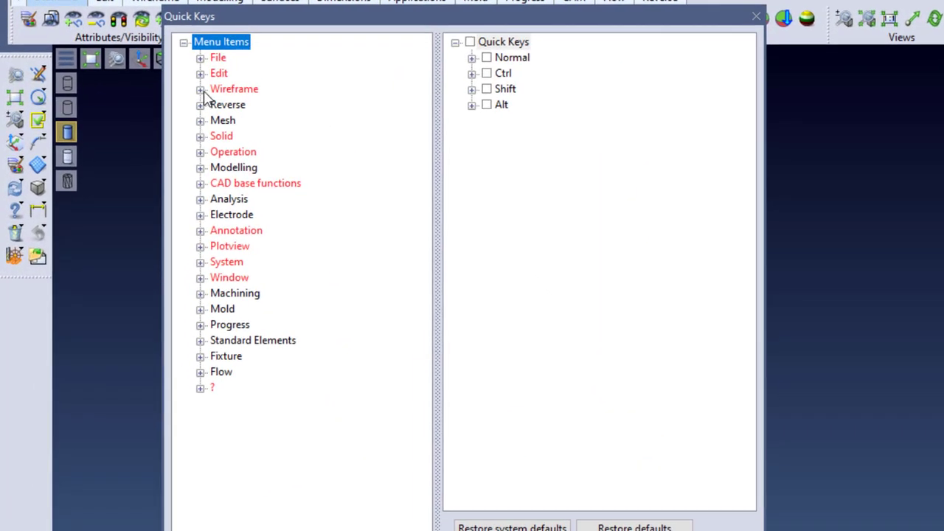
pyautogui.click(200, 89)
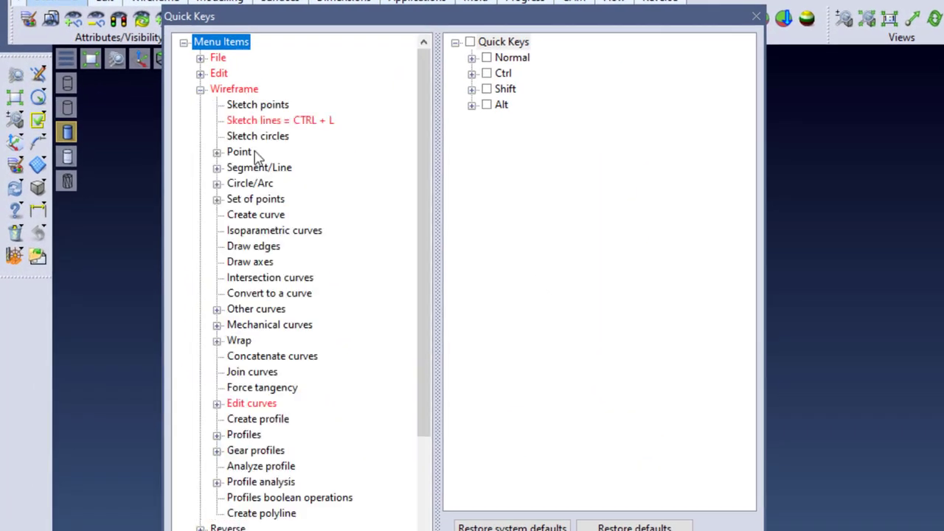
pyautogui.click(200, 89)
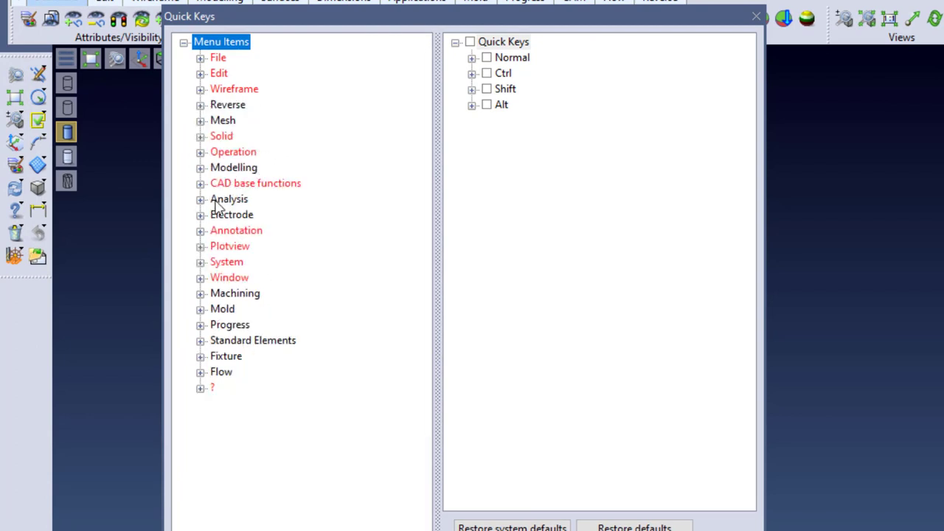
pyautogui.click(201, 340)
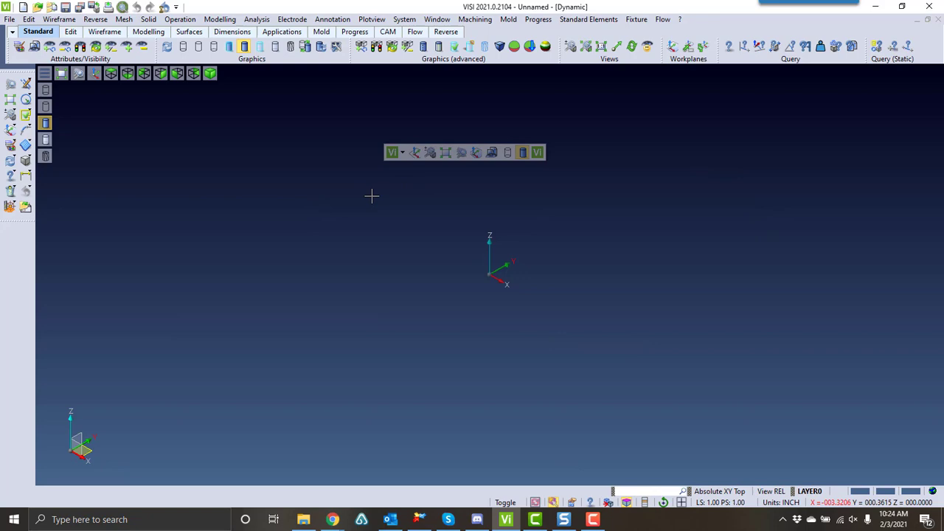
# - Preview the ring-shaped fast context menu in the viewport and dismiss it
pyautogui.rightClick(376, 197)
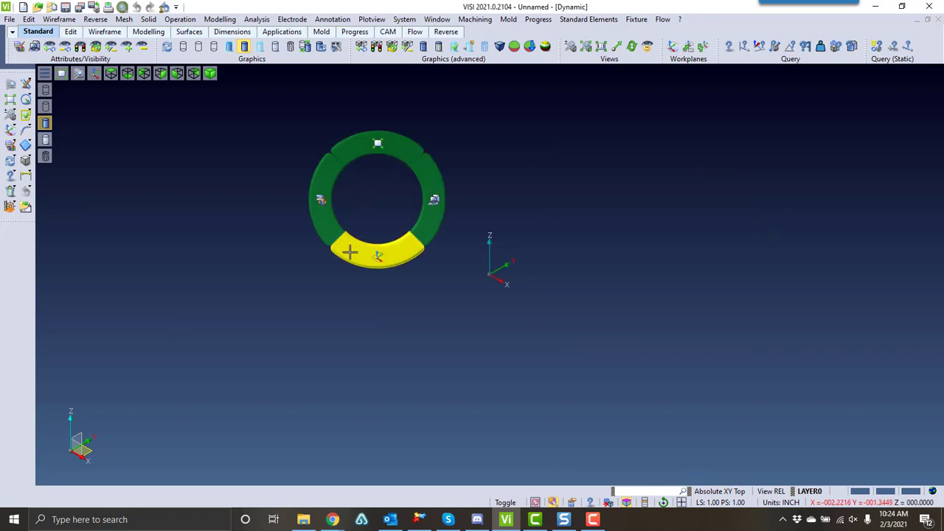
pyautogui.click(375, 198)
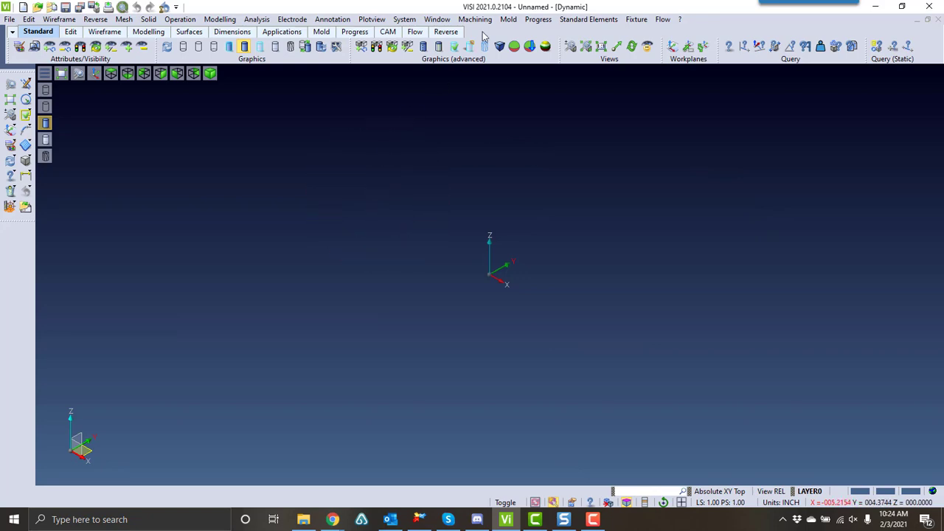
pyautogui.click(404, 19)
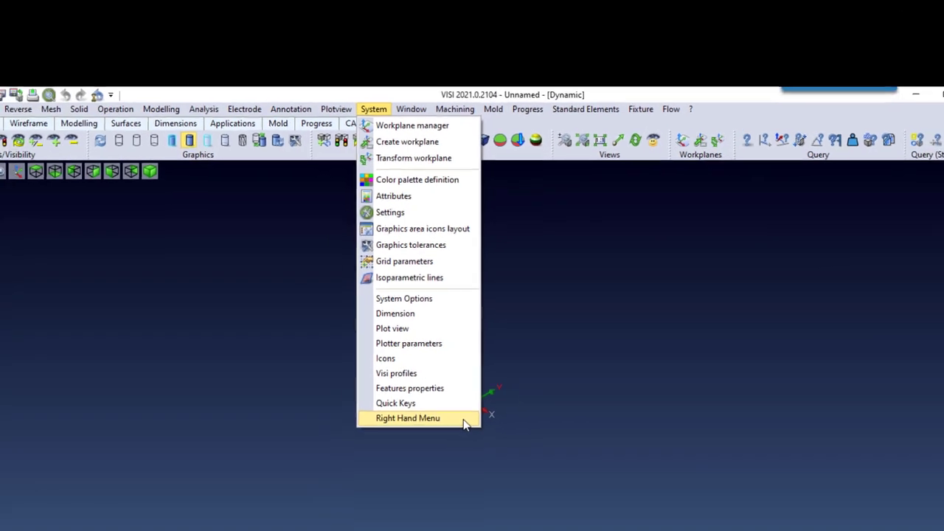
# - On the Fast context menu page, try 8 and 16 ring slots, settling on 8
pyautogui.click(443, 399)
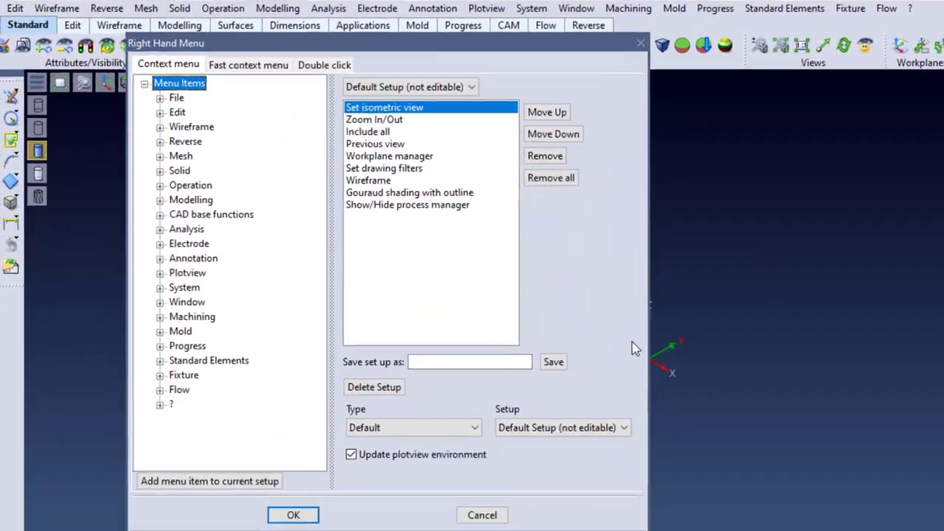
pyautogui.click(247, 57)
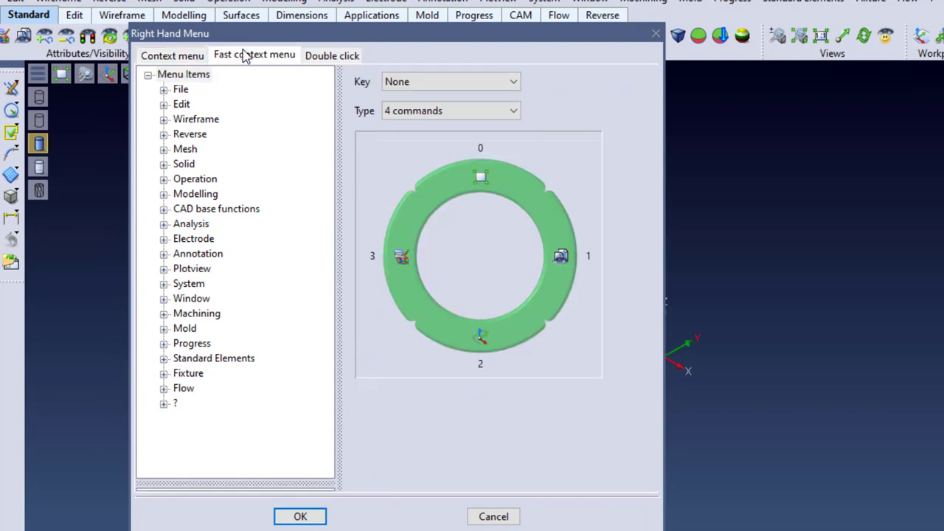
pyautogui.click(415, 116)
pyautogui.click(416, 140)
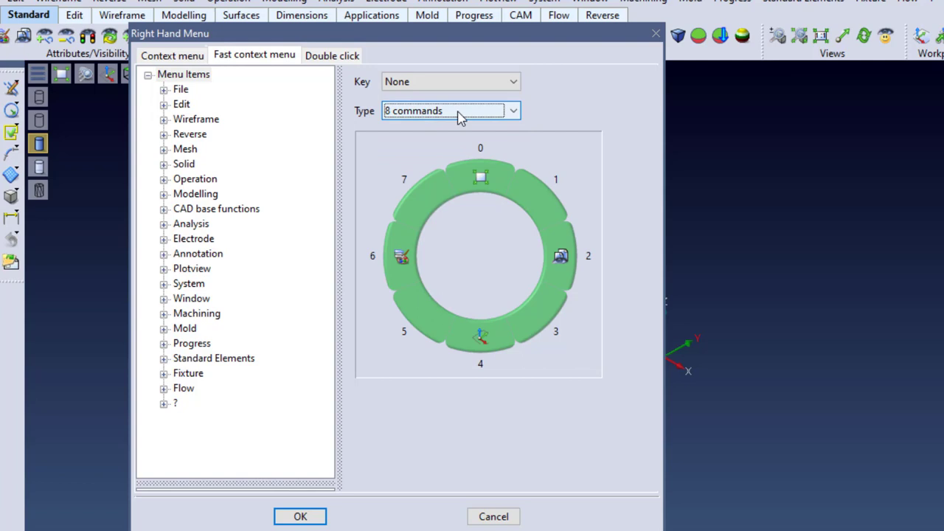
pyautogui.click(455, 117)
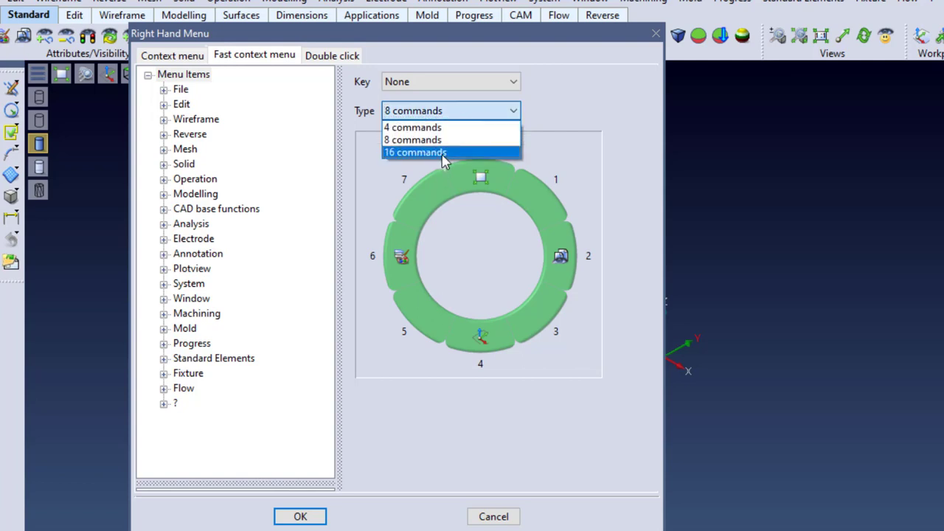
pyautogui.click(443, 155)
pyautogui.click(484, 111)
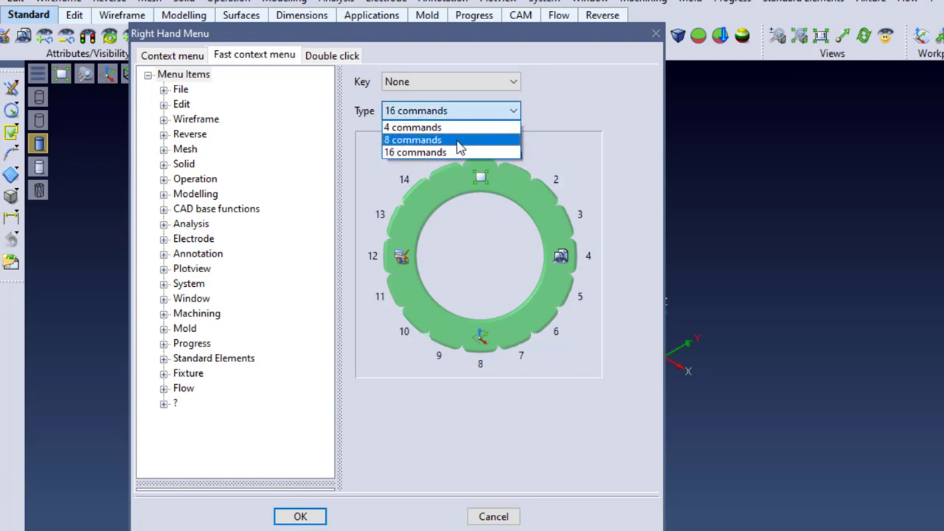
pyautogui.click(457, 142)
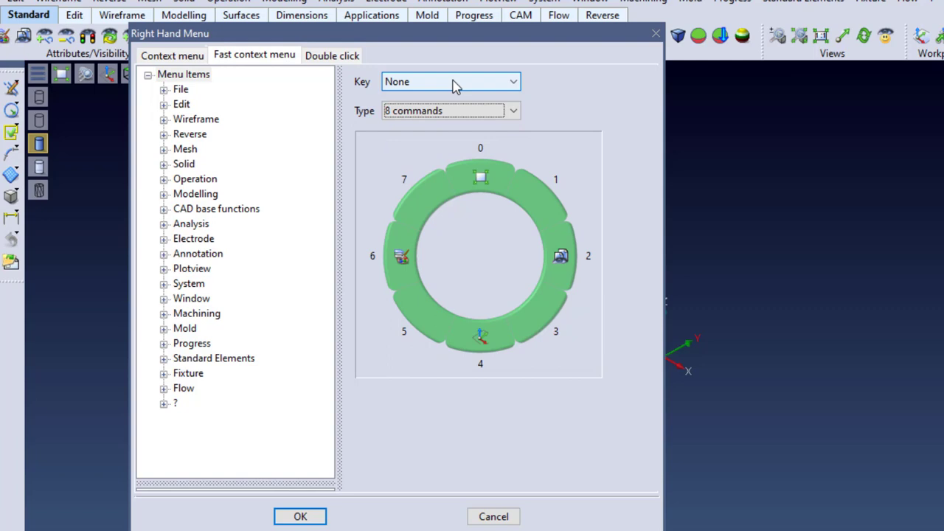
# - Compare the Ctrl, Shift and Alt wheels, then return to key None
pyautogui.click(455, 82)
pyautogui.click(472, 109)
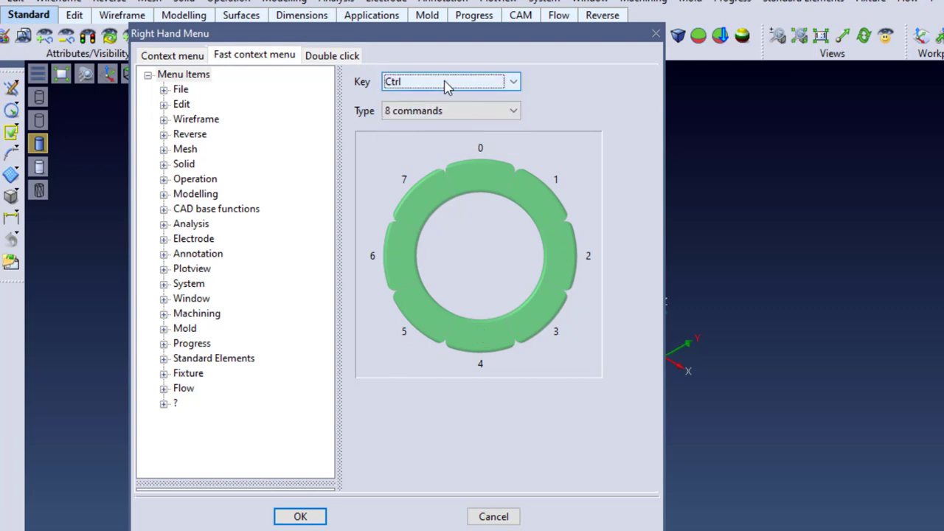
pyautogui.click(446, 84)
pyautogui.click(438, 123)
pyautogui.click(443, 85)
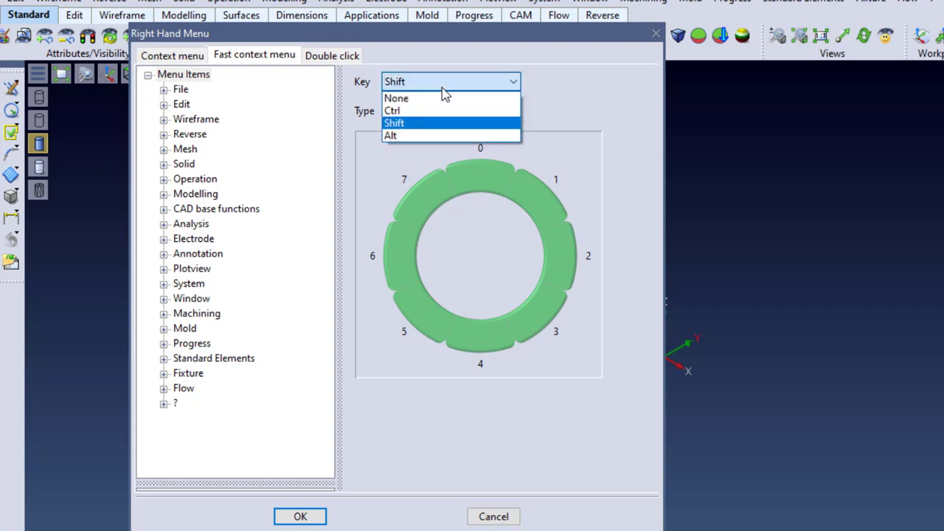
pyautogui.click(413, 135)
pyautogui.click(456, 85)
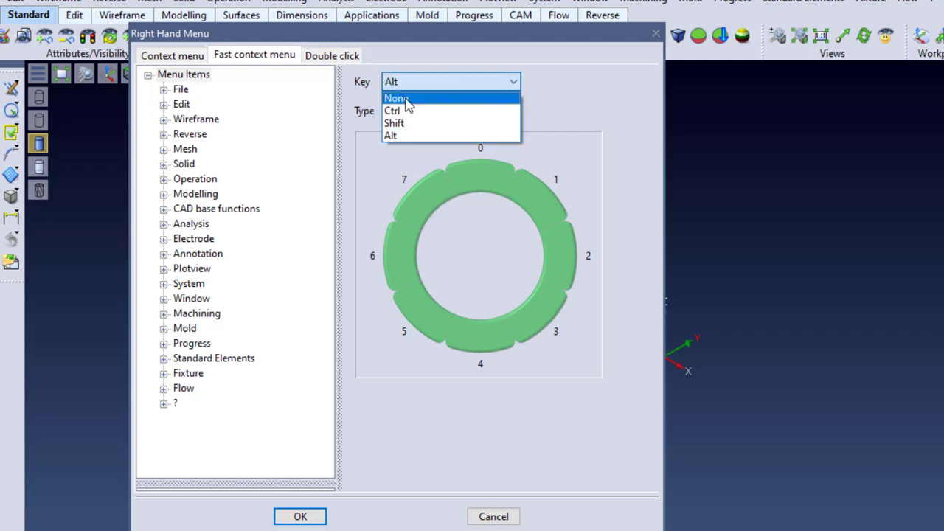
pyautogui.click(406, 99)
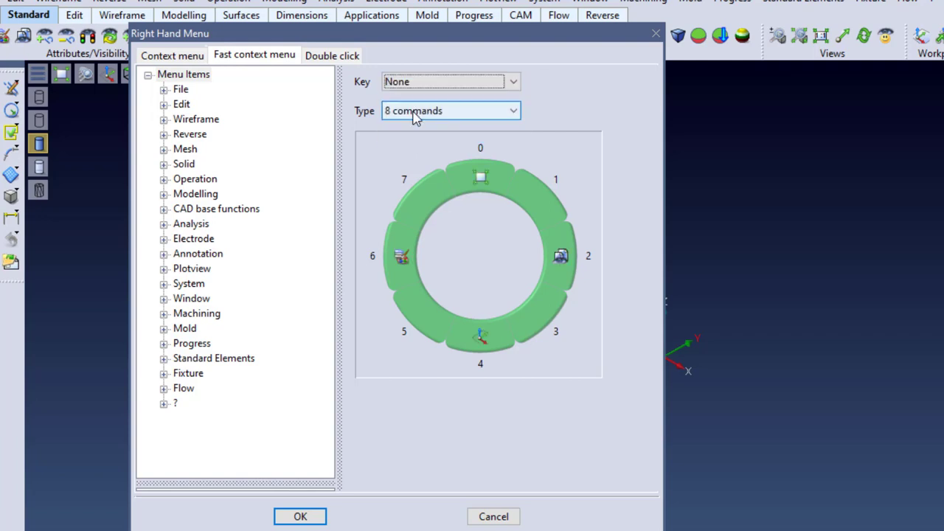
# - Assign Auto Constrained Surface from Solid to slot 1 of the no-modifier wheel
pyautogui.click(163, 165)
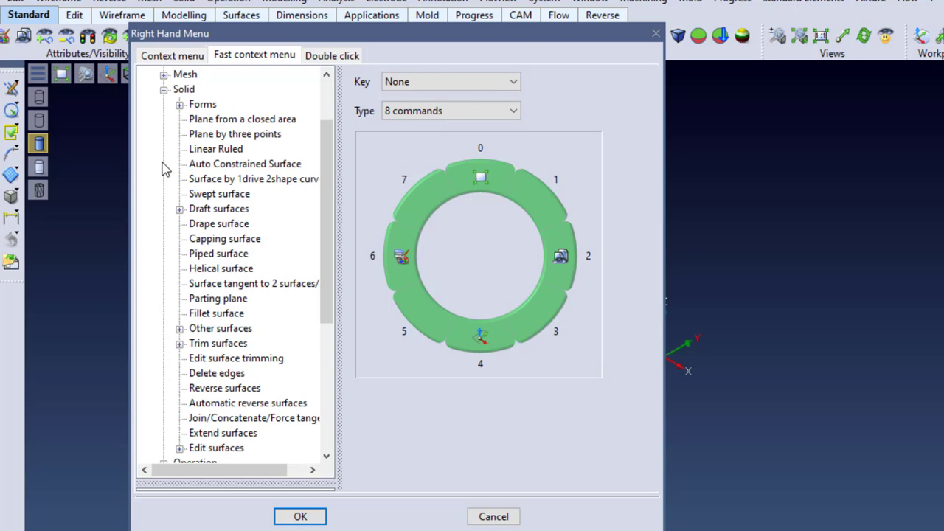
pyautogui.click(236, 165)
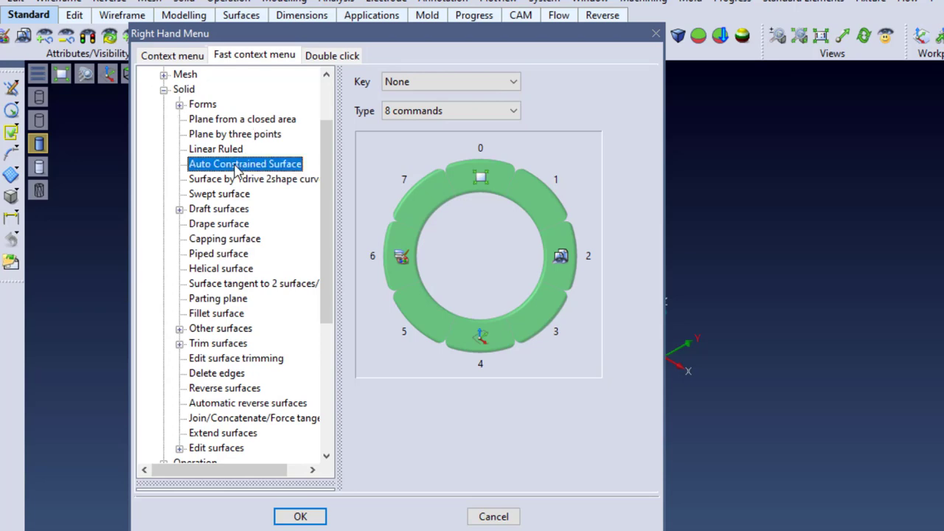
pyautogui.rightClick(236, 168)
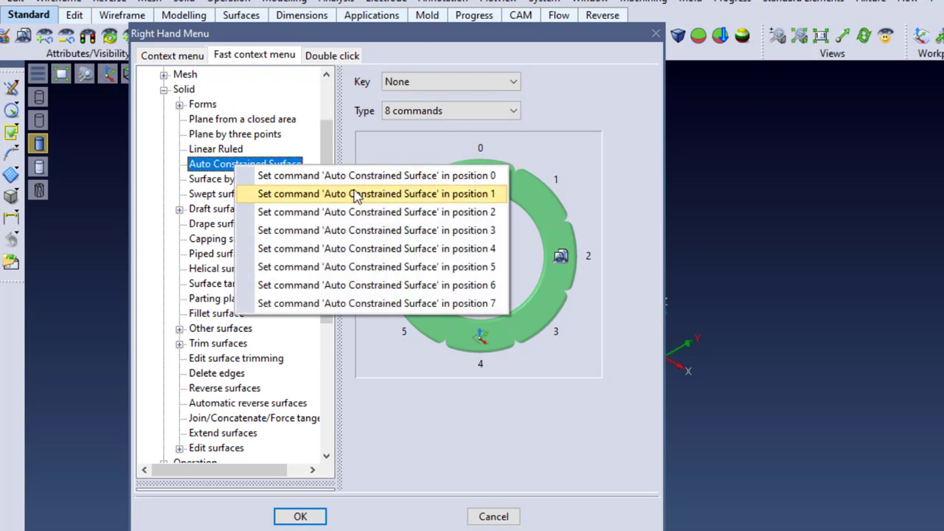
pyautogui.click(356, 195)
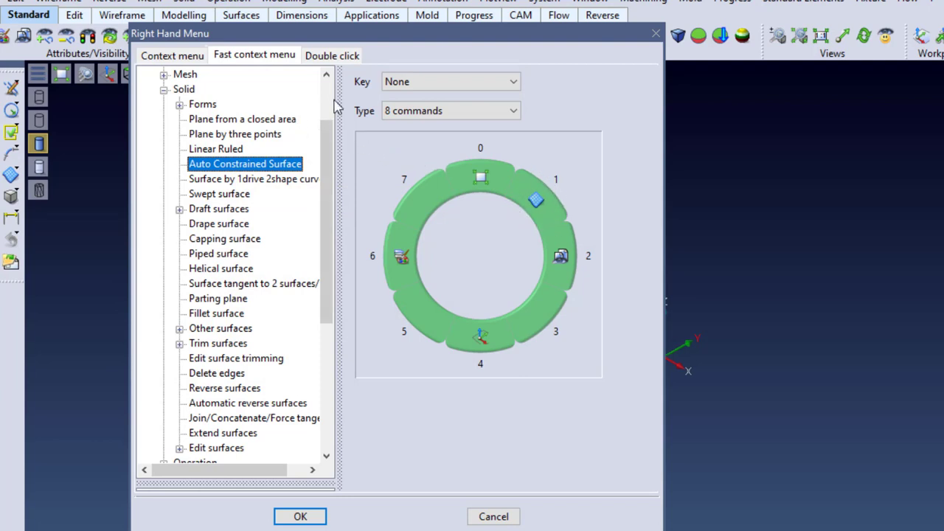
# - On the Ctrl wheel, put Delete faces and heal in slot 0, Extract faces in slot 2, and apply
pyautogui.click(394, 83)
pyautogui.click(402, 110)
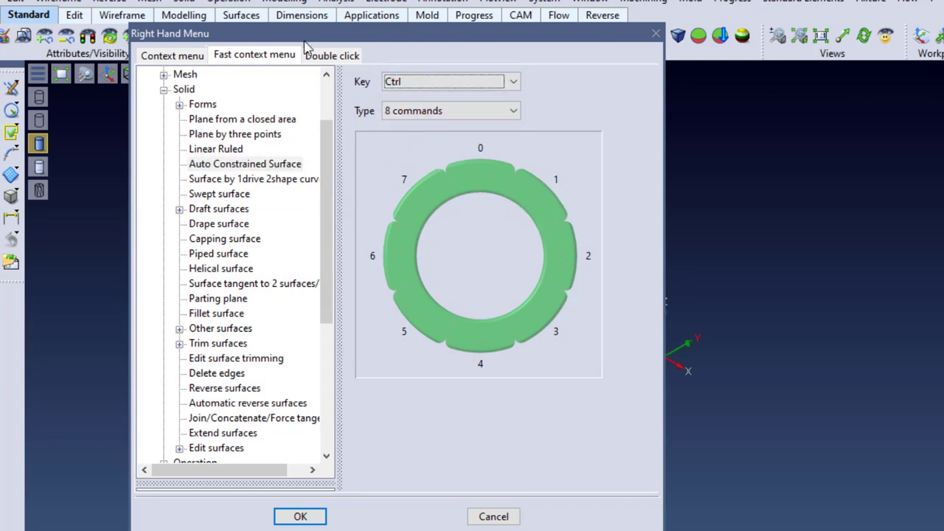
pyautogui.click(167, 90)
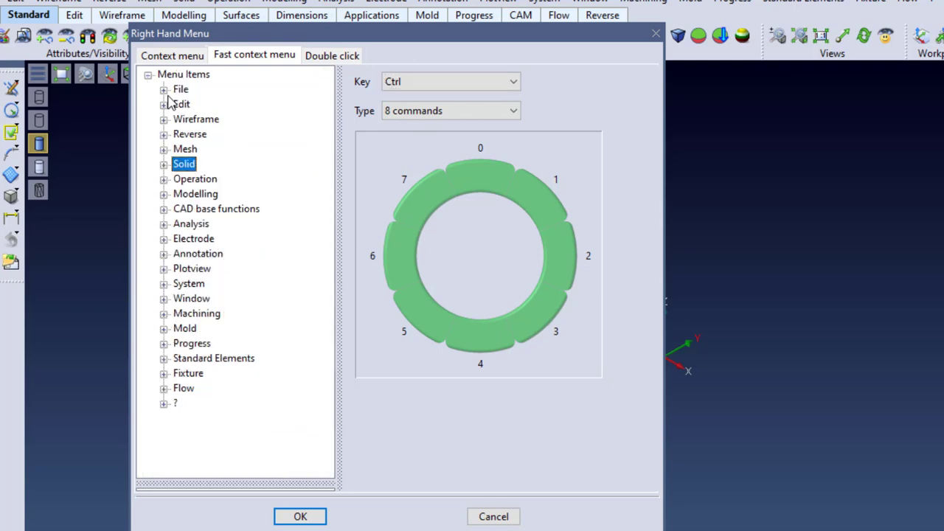
pyautogui.click(163, 210)
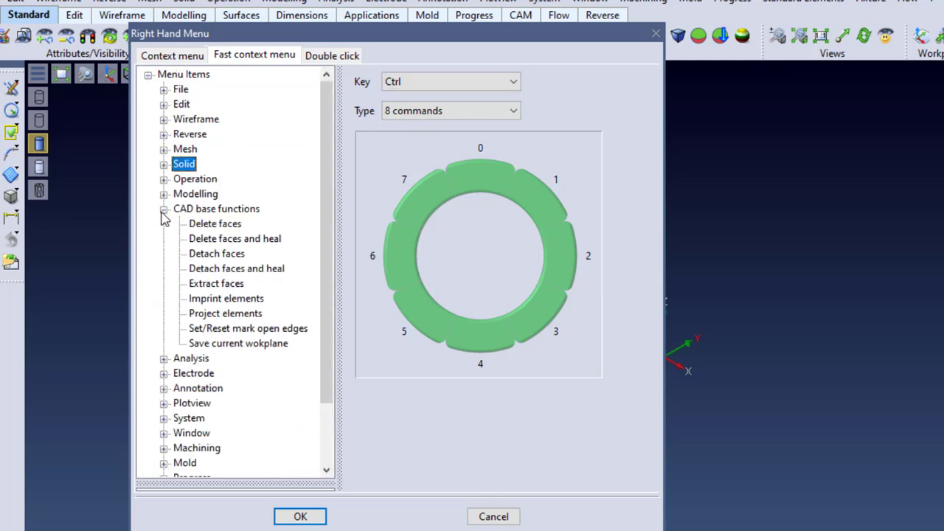
pyautogui.click(225, 240)
pyautogui.rightClick(225, 242)
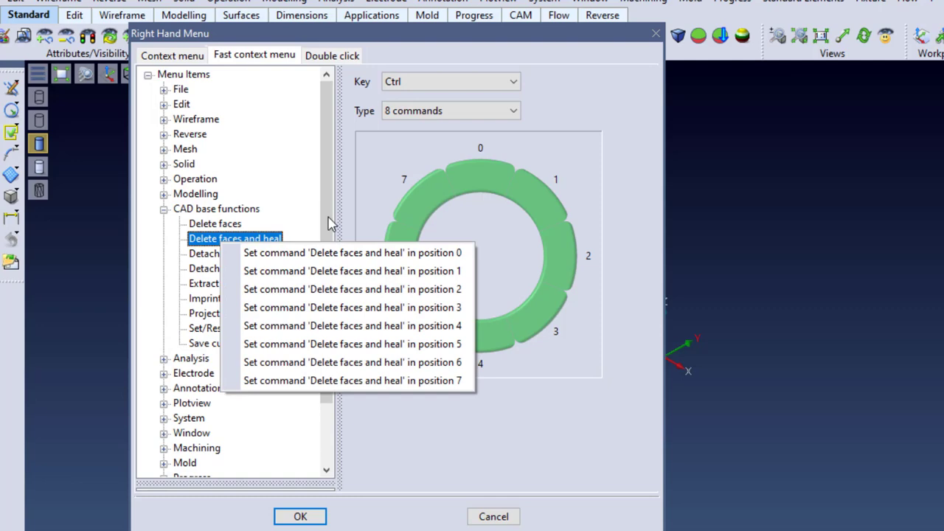
pyautogui.click(334, 253)
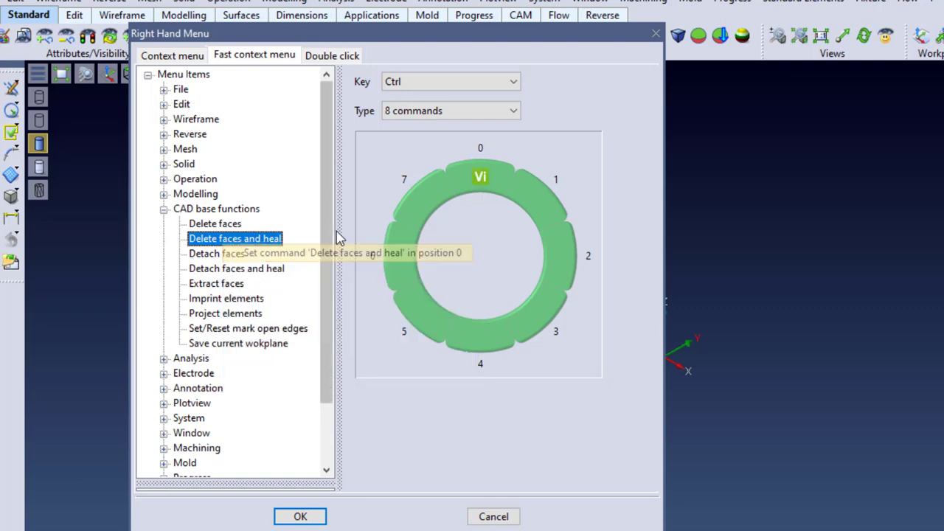
pyautogui.click(213, 286)
pyautogui.rightClick(214, 284)
pyautogui.click(310, 388)
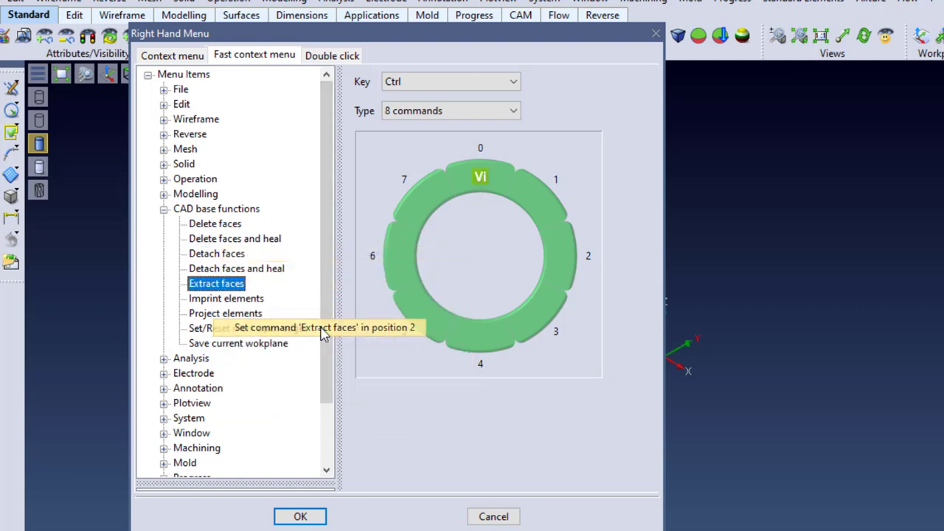
pyautogui.click(322, 329)
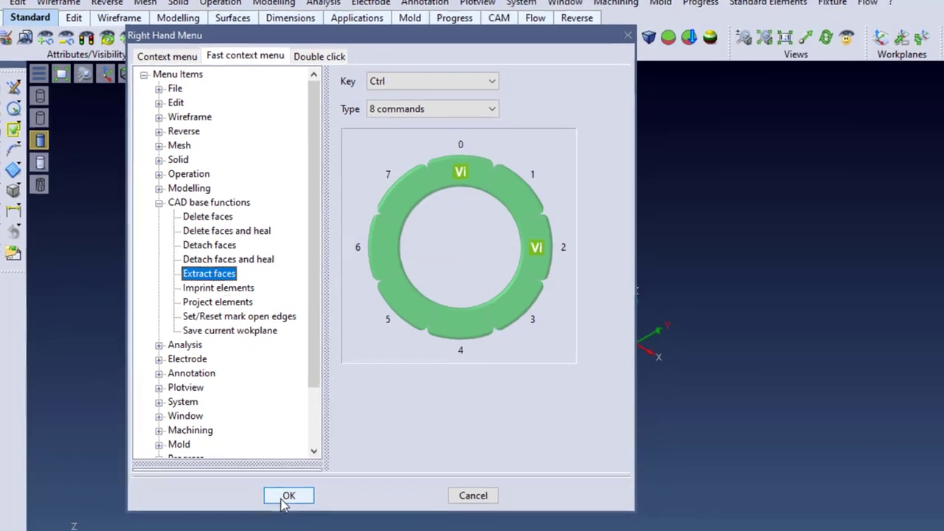
pyautogui.click(289, 496)
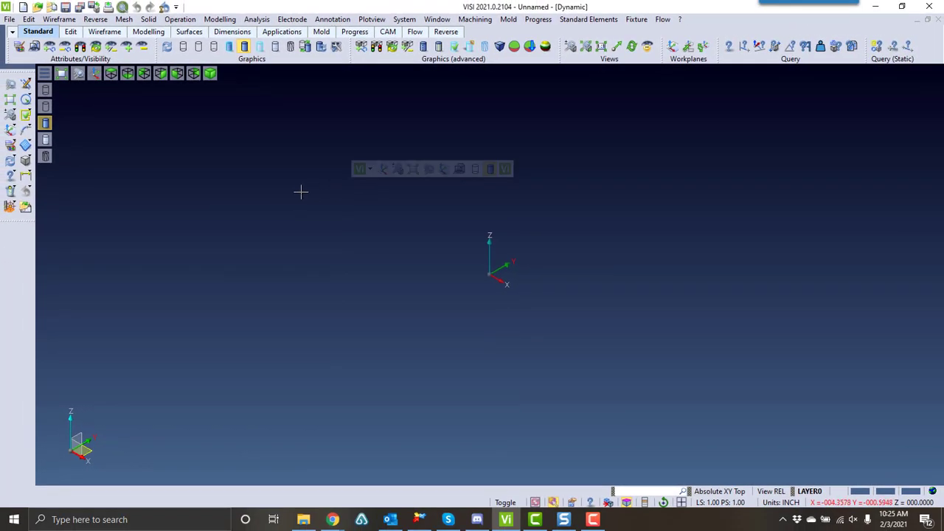
# - Launch Auto Constrained Surface from the viewport wheel, then exit it
pyautogui.rightClick(338, 204)
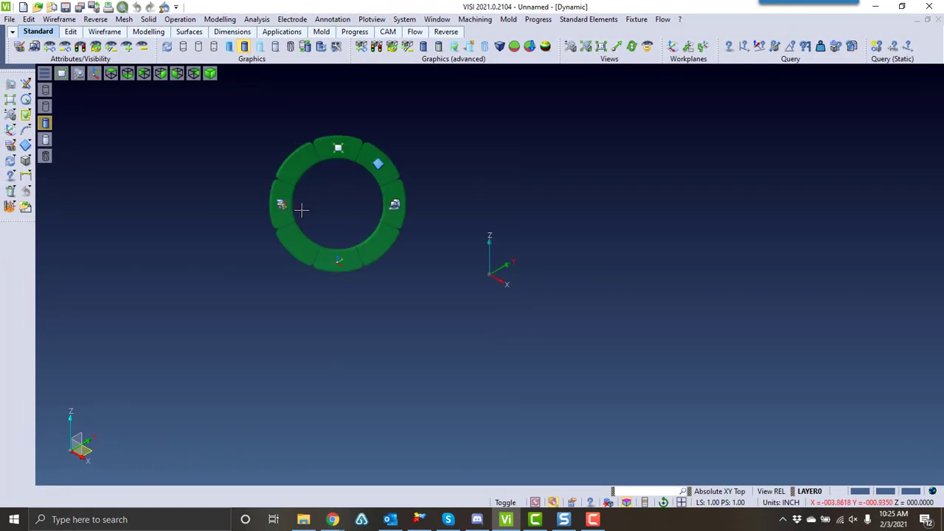
pyautogui.click(362, 172)
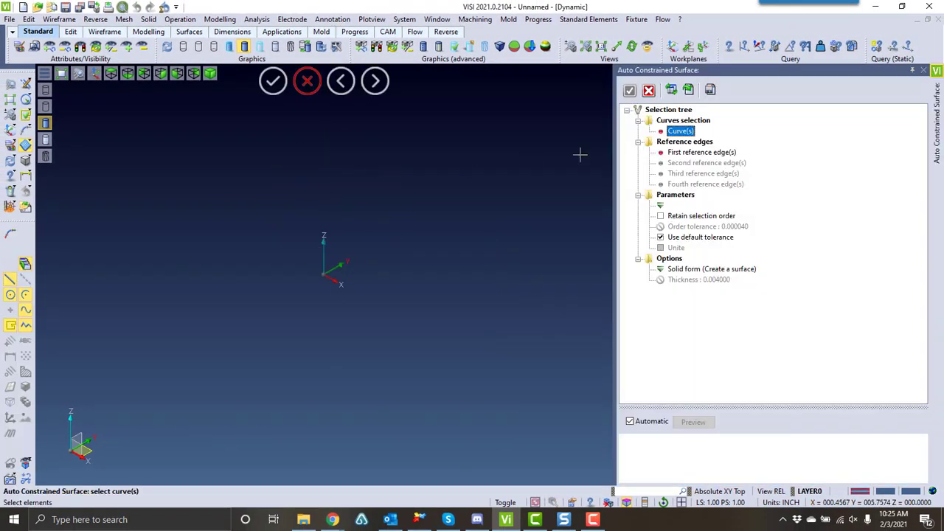
pyautogui.click(923, 71)
# - Draw a cuboid box 1.375 high
pyautogui.click(25, 160)
pyautogui.click(243, 213)
pyautogui.click(590, 207)
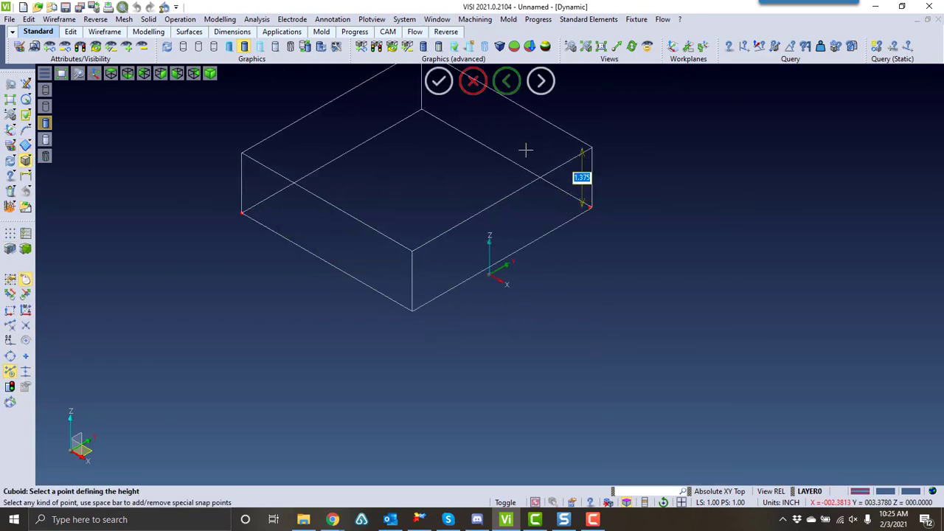
pyautogui.click(525, 149)
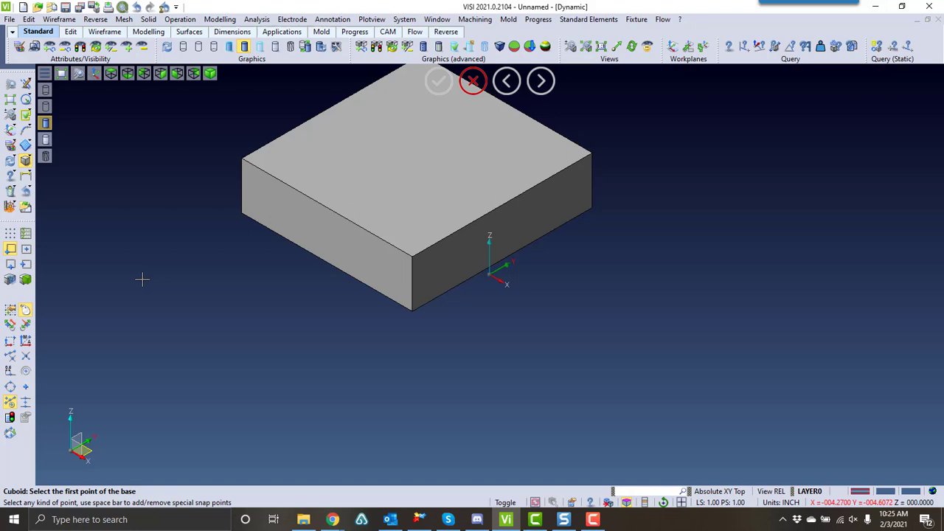
# - Try Delete faces and heal from the wheel on the box's top face, then cancel
pyautogui.rightClick(267, 346)
pyautogui.click(269, 293)
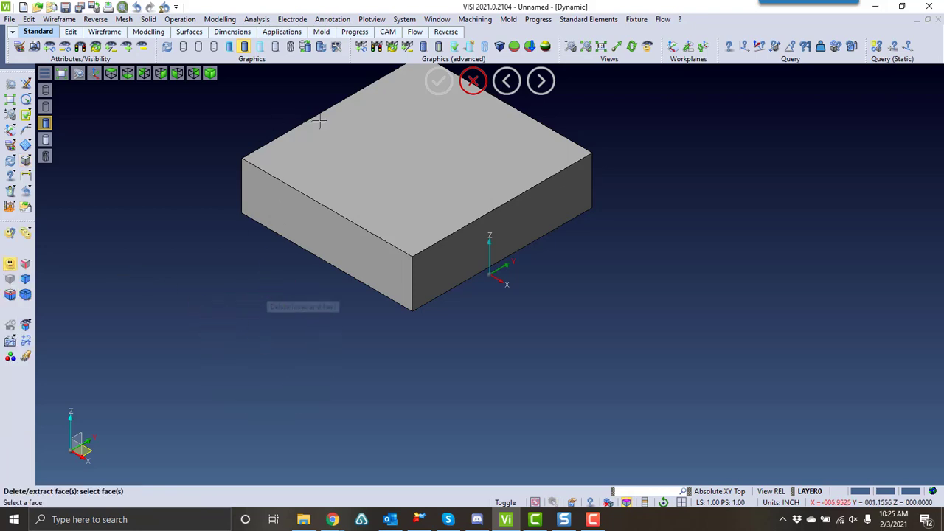
pyautogui.click(362, 185)
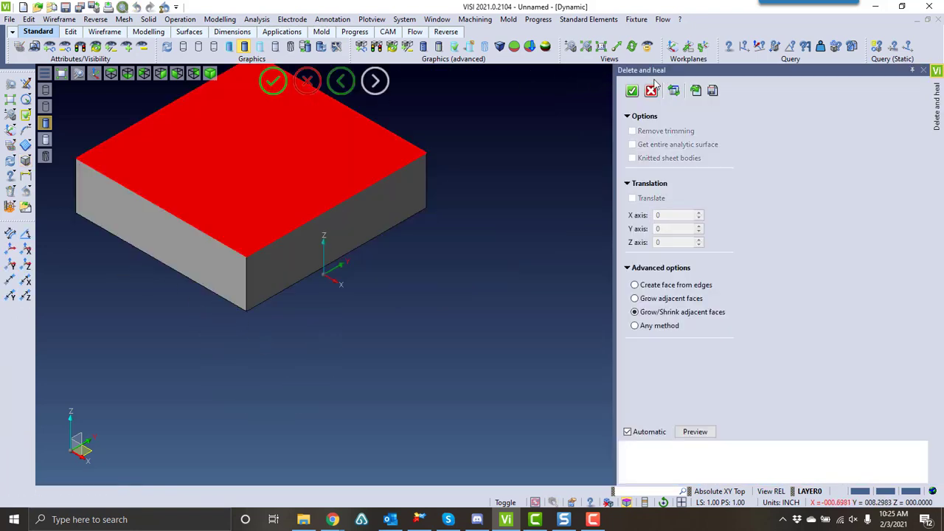
pyautogui.click(652, 91)
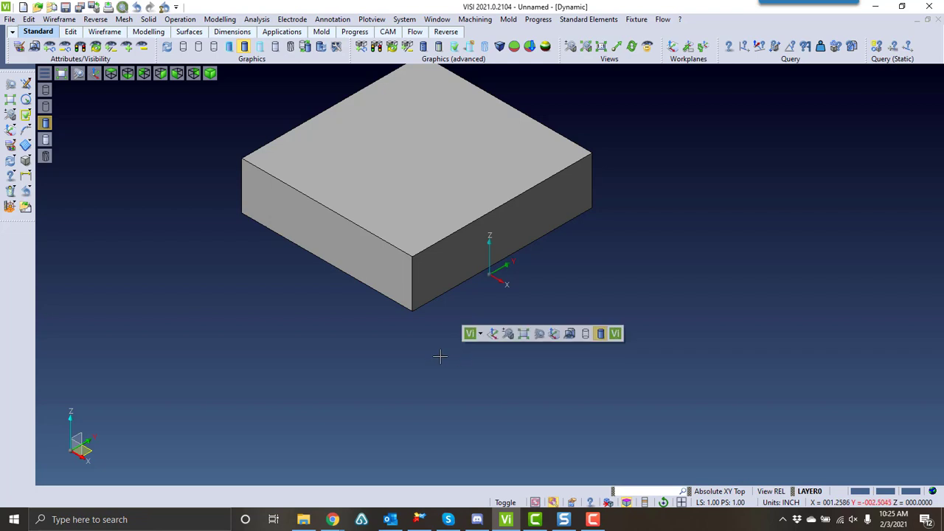
# - From the Ctrl wheel, start Extract faces and pick the box's top face
pyautogui.rightClick(373, 369)
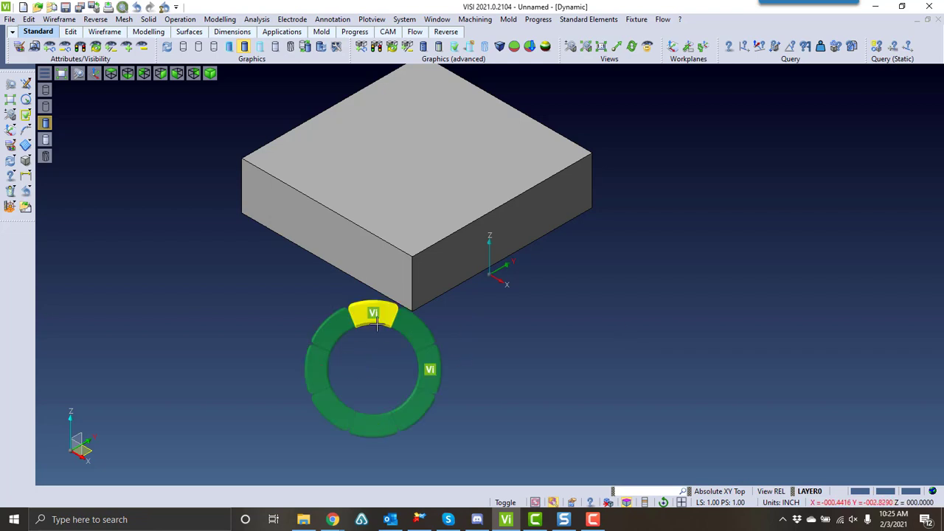
pyautogui.click(430, 369)
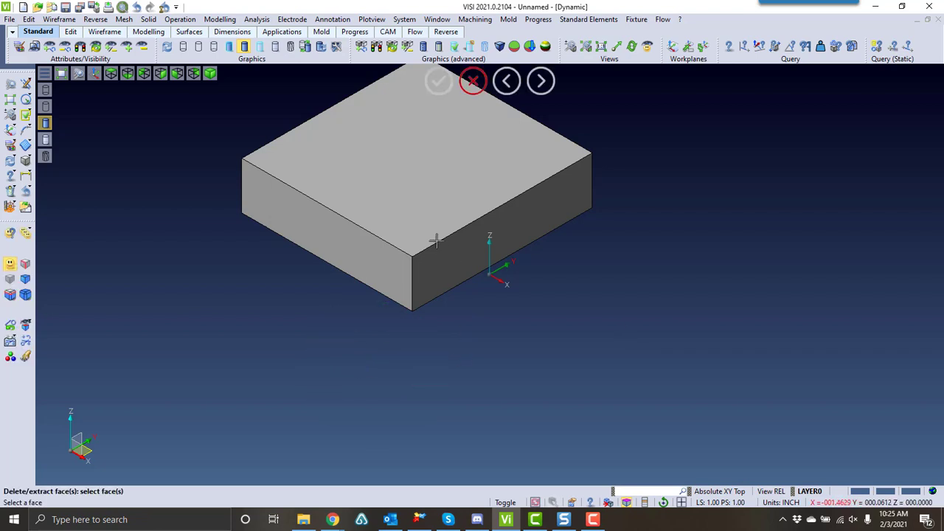
pyautogui.click(420, 202)
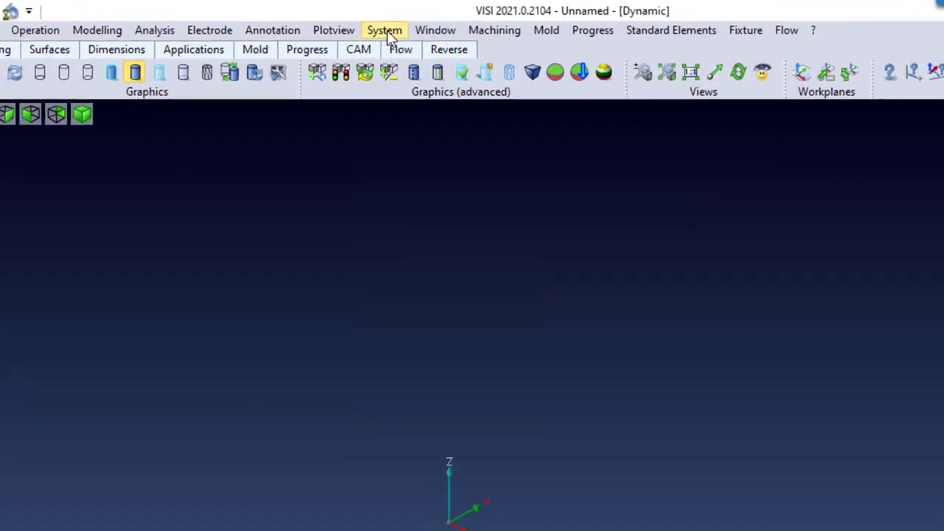
# - Open the Icons customization panel and scroll the lower tree back to its 'Toolbar layout' root
pyautogui.click(388, 30)
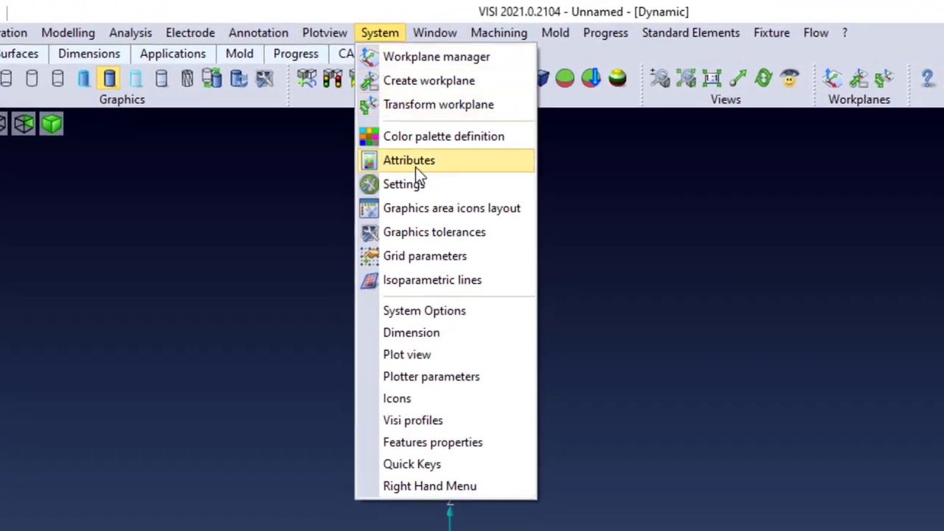
pyautogui.press('Escape')
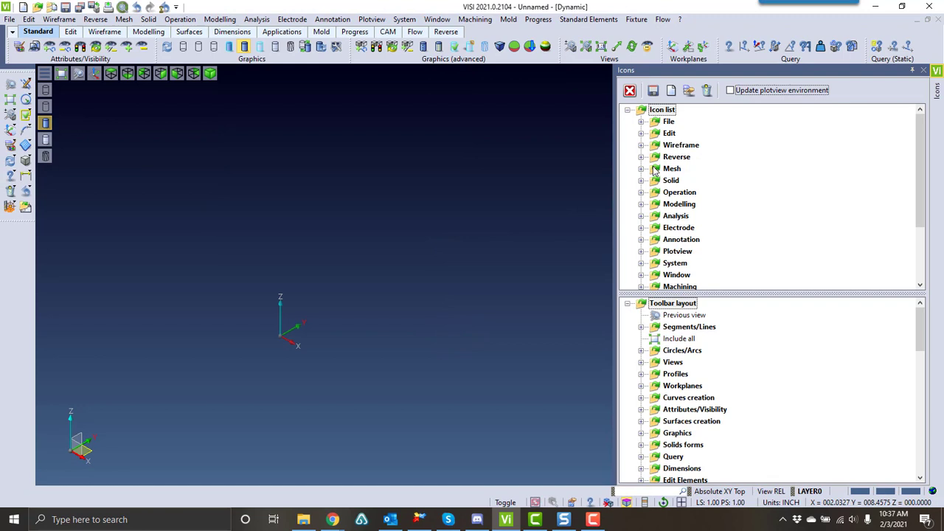
pyautogui.scroll(-2, 682, 208)
pyautogui.scroll(2, 684, 210)
pyautogui.scroll(-3, 713, 341)
pyautogui.scroll(-4, 713, 347)
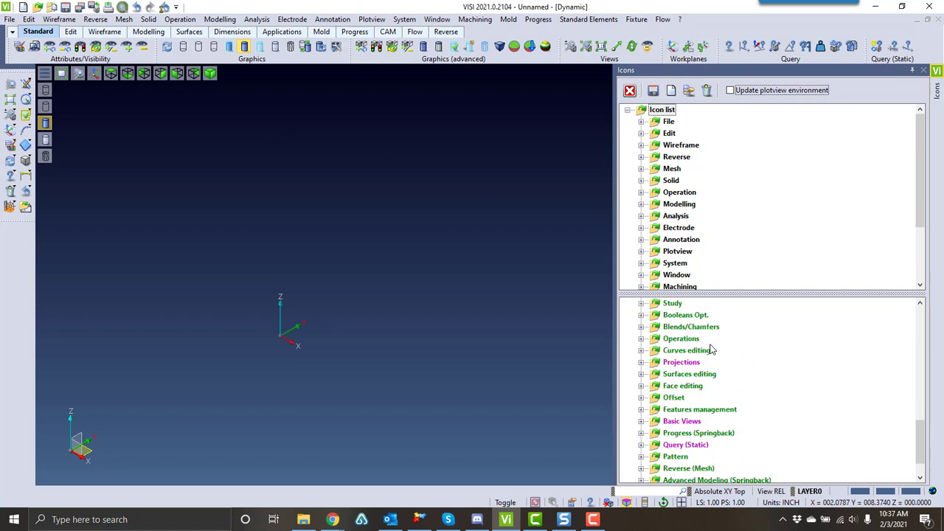
pyautogui.scroll(15, 711, 349)
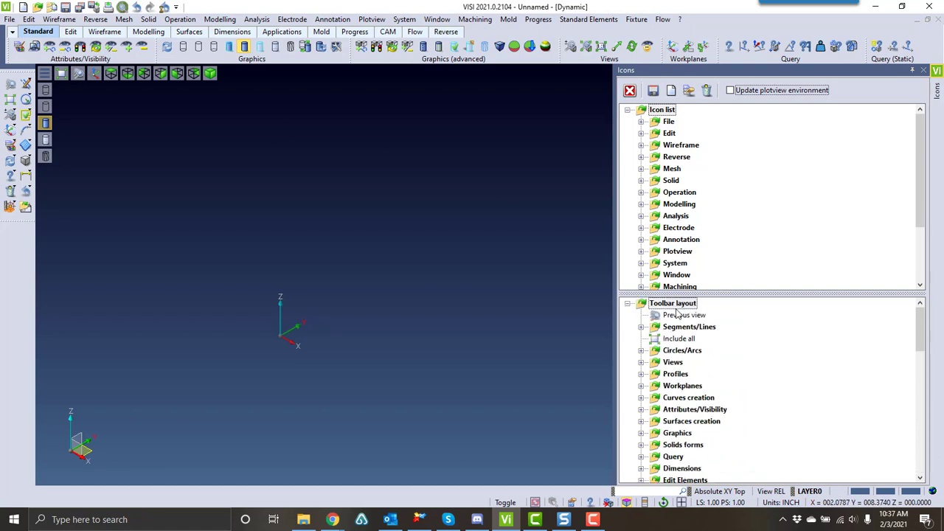
# - Add a toolbar group named with the user's first name under 'Toolbar layout' and select it
pyautogui.rightClick(674, 309)
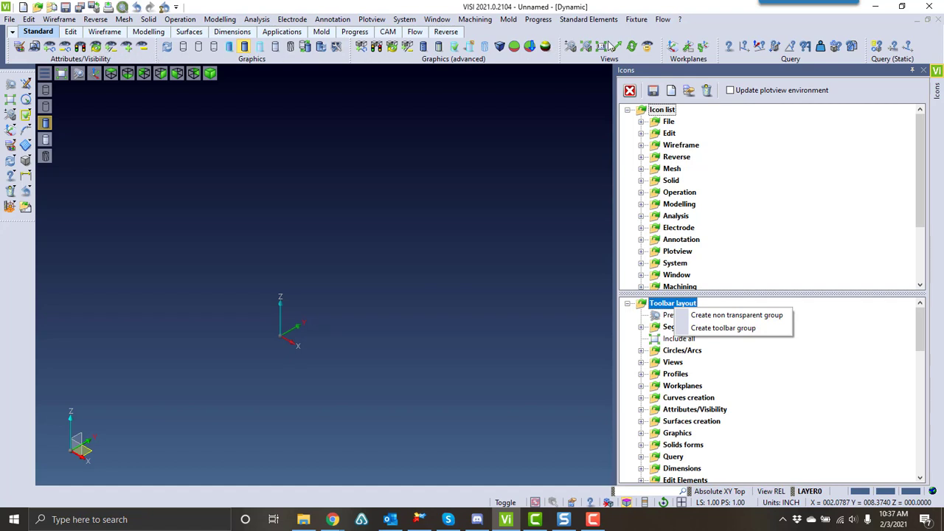
pyautogui.click(729, 317)
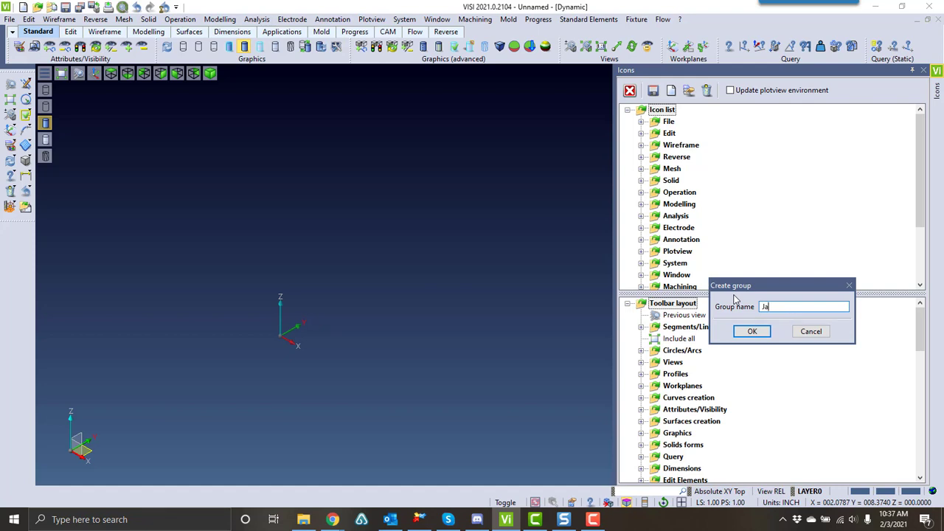
pyautogui.click(753, 333)
pyautogui.scroll(-10, 743, 354)
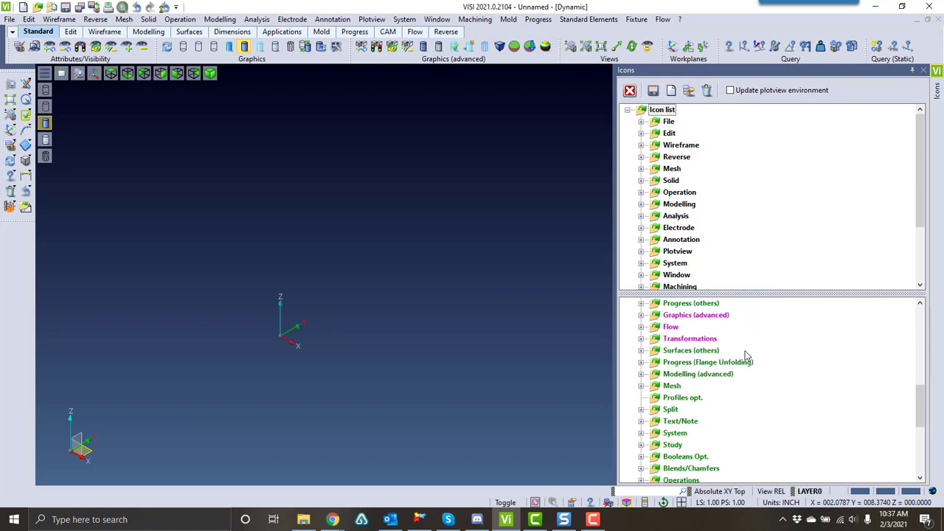
pyautogui.click(673, 471)
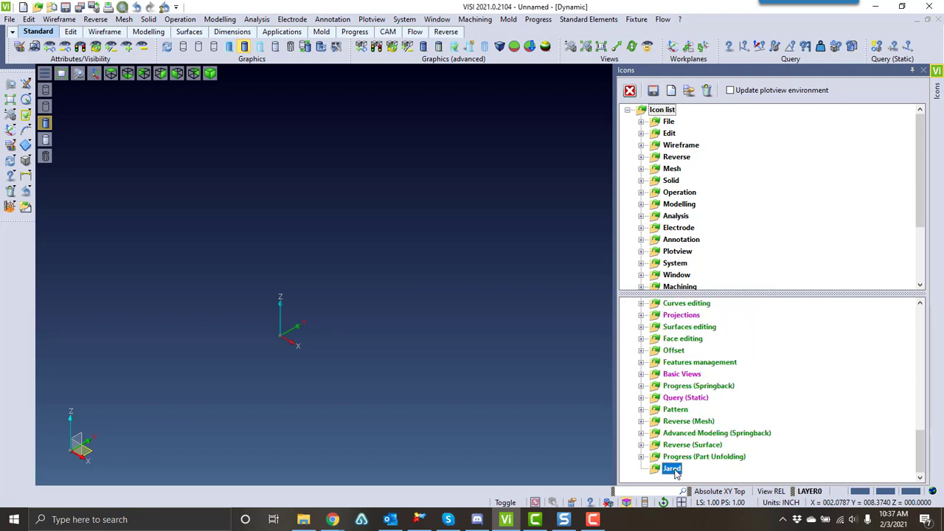
# - Copy Auto Constrained Surface and Plane from a closed area into the custom group
pyautogui.click(641, 181)
pyautogui.click(696, 171)
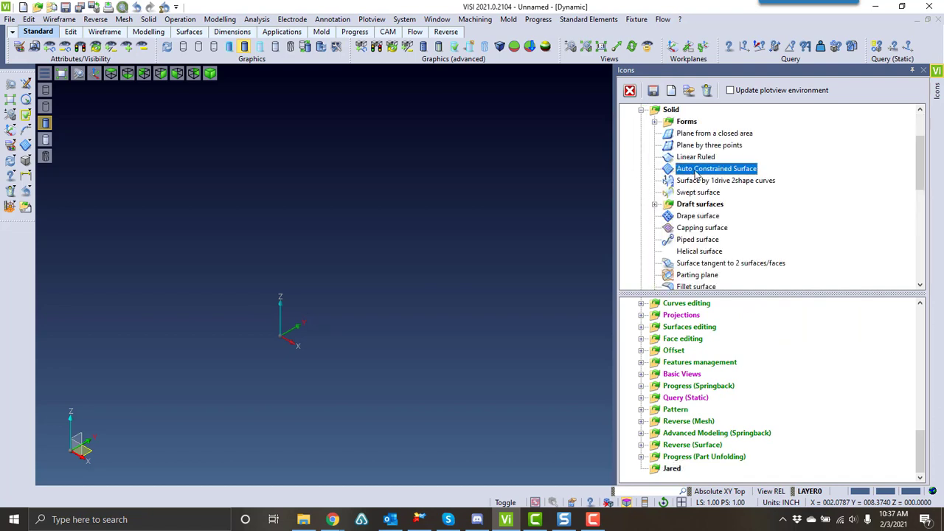
pyautogui.keyDown('ctrl'); pyautogui.click(706, 136); pyautogui.keyUp('ctrl')
pyautogui.moveTo(714, 175); pyautogui.dragTo(636, 295)
pyautogui.click(673, 470)
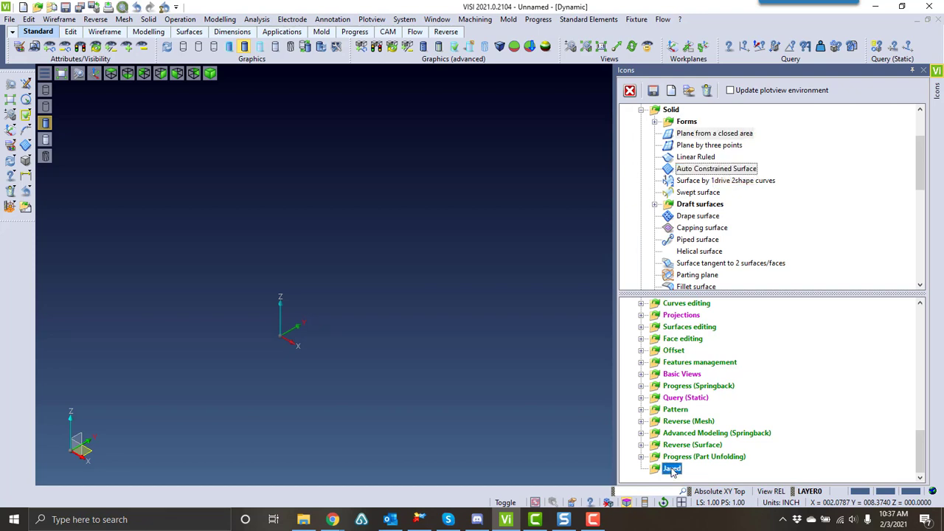
pyautogui.rightClick(673, 470)
pyautogui.click(720, 402)
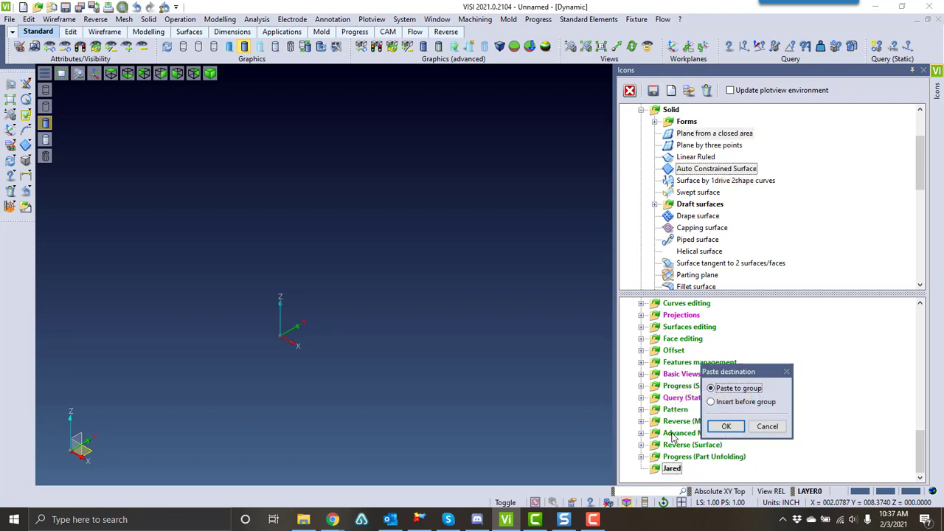
pyautogui.click(724, 426)
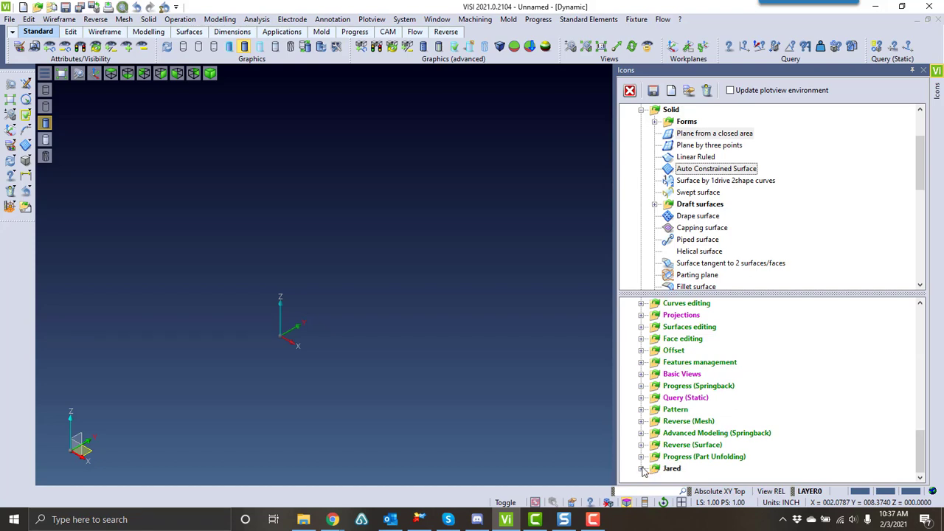
pyautogui.click(641, 470)
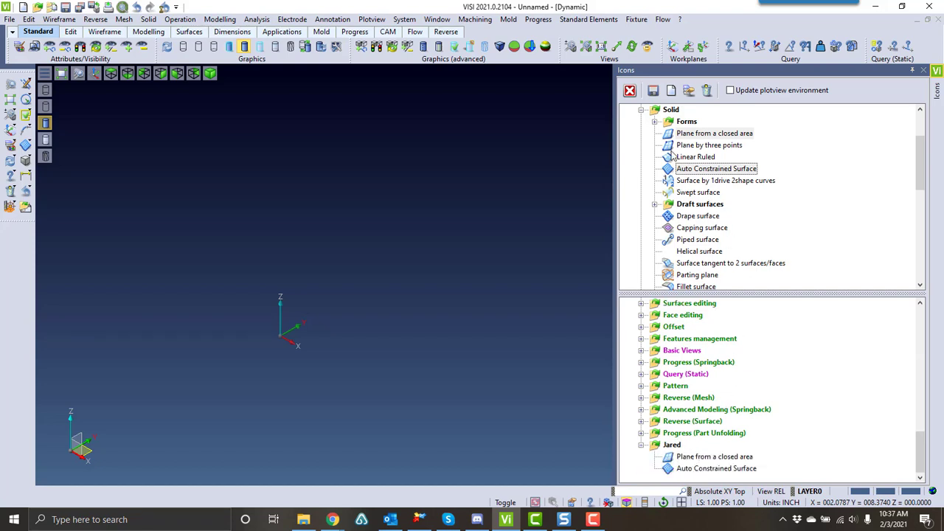
# - Save the icon layout into the cfg and check the new Jared flyout with its two surface commands
pyautogui.click(641, 110)
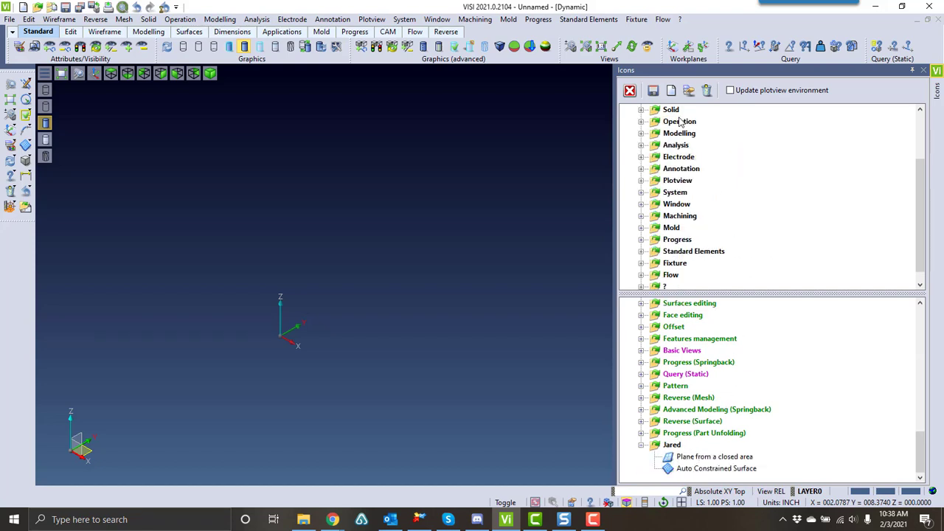
pyautogui.scroll(2, 680, 141)
pyautogui.click(641, 145)
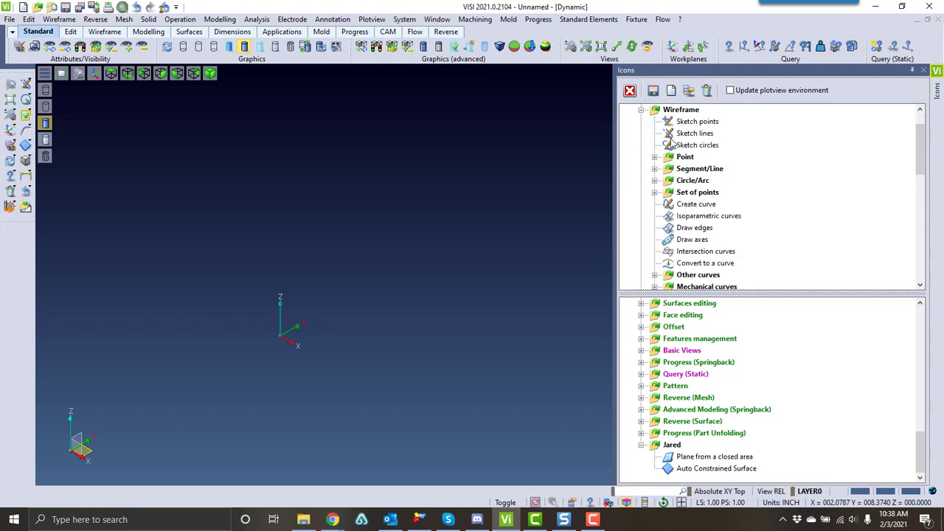
pyautogui.click(642, 111)
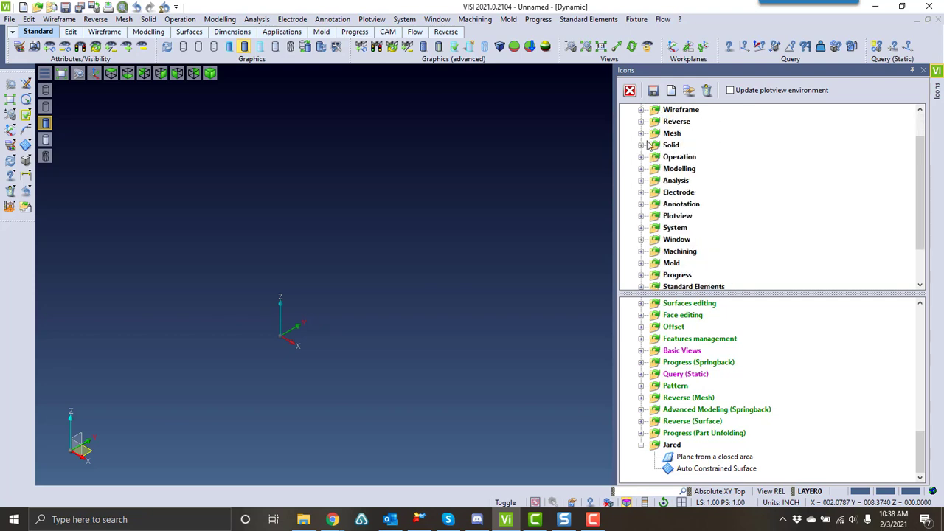
pyautogui.click(657, 95)
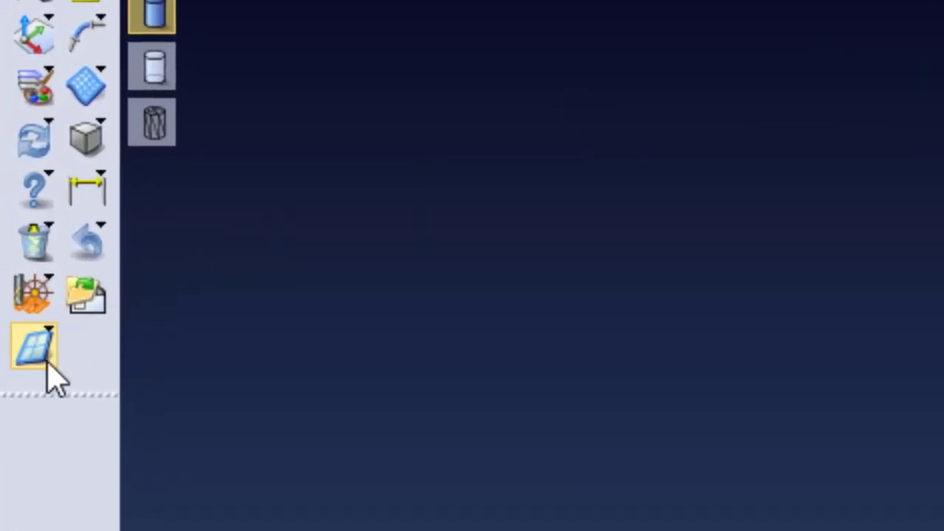
pyautogui.click(56, 376)
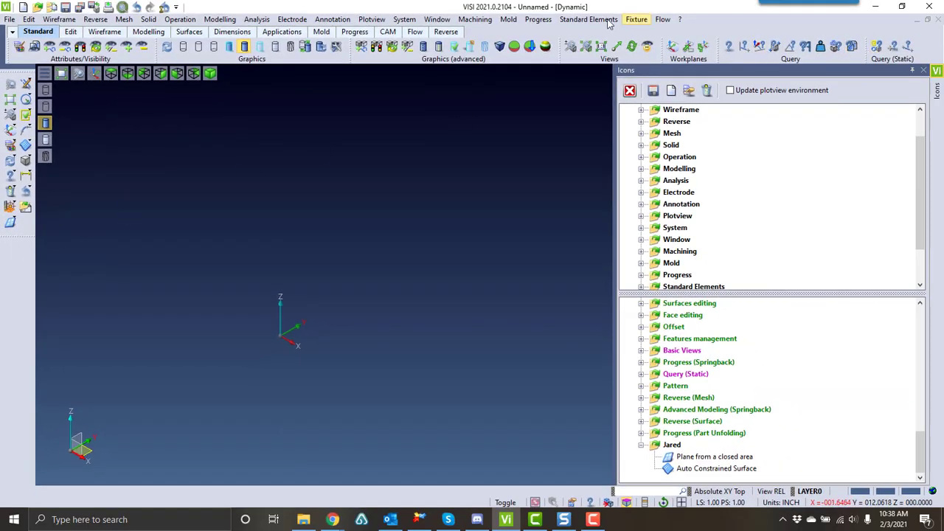
# - Add the Jared toolbar to the editing ribbon page, then remove it again
pyautogui.click(69, 32)
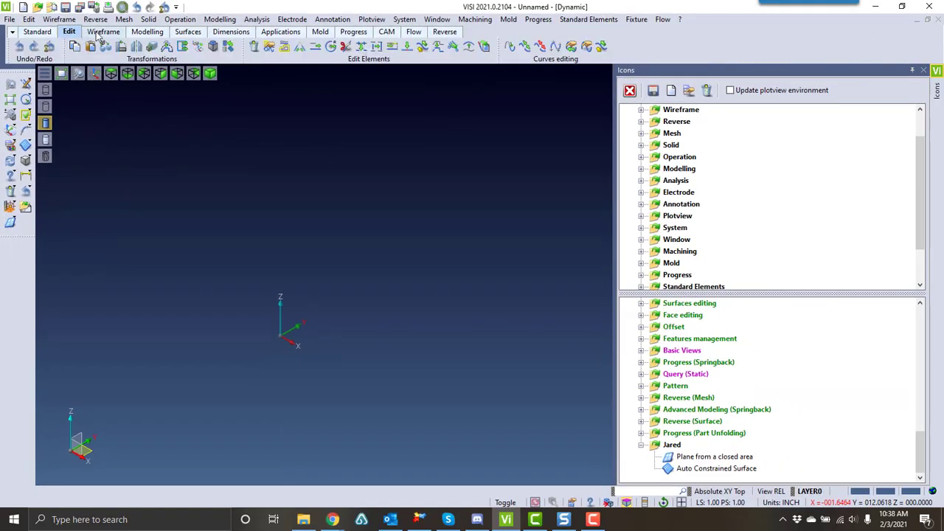
pyautogui.rightClick(664, 57)
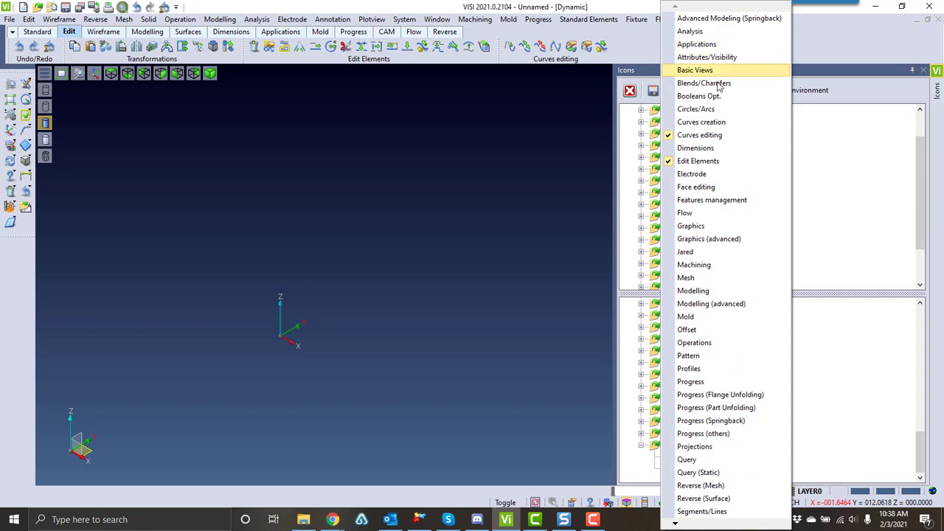
pyautogui.click(712, 253)
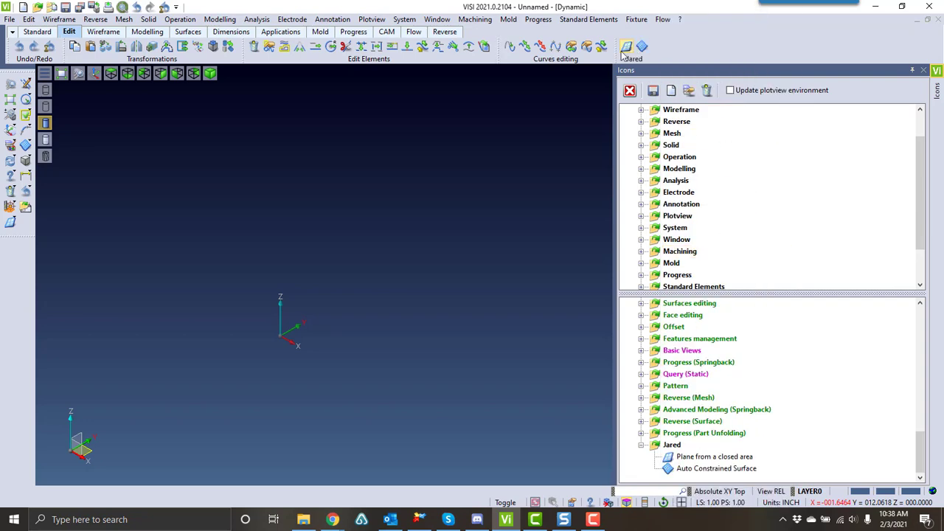
pyautogui.rightClick(688, 54)
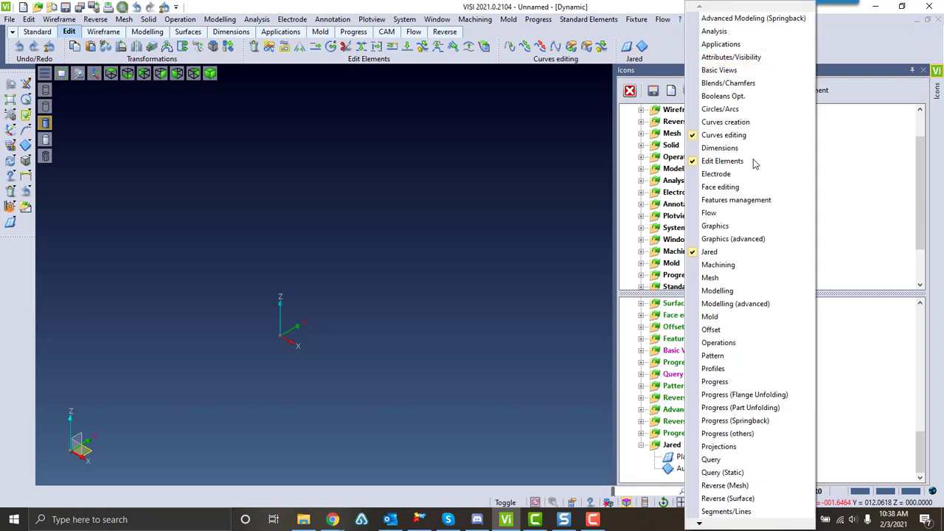
pyautogui.click(736, 252)
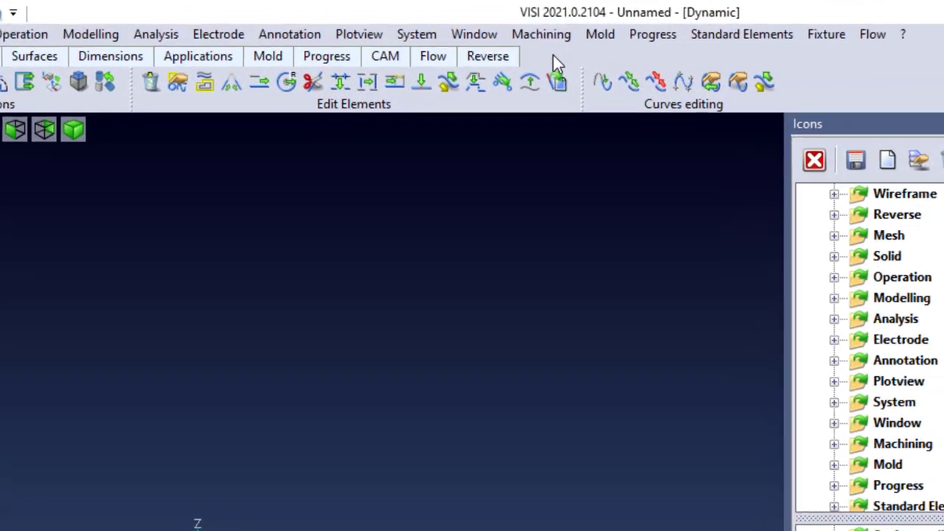
# - Create a new ribbon tab named 'Jared' and place the Jared toolbar on it
pyautogui.rightClick(553, 56)
pyautogui.click(598, 69)
pyautogui.rightClick(564, 59)
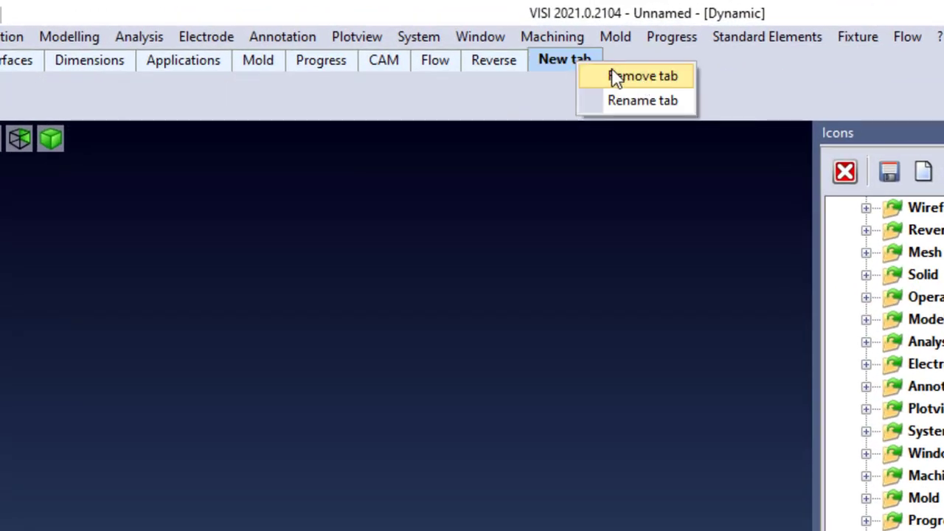
pyautogui.click(652, 102)
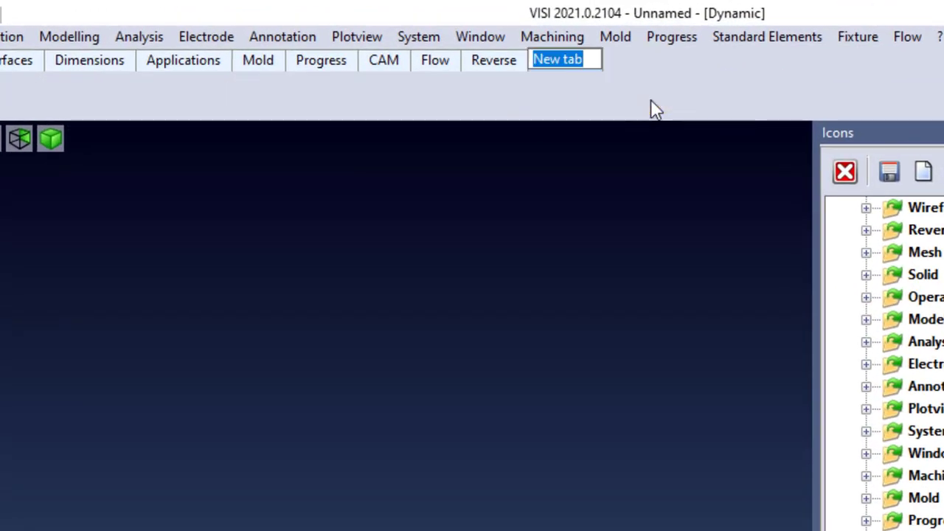
pyautogui.write('Jared')
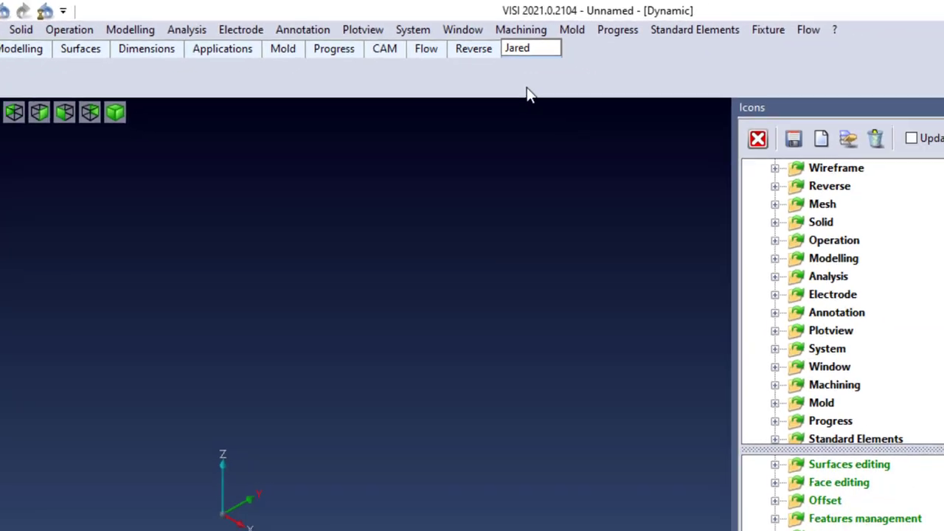
pyautogui.press('Return')
pyautogui.rightClick(475, 85)
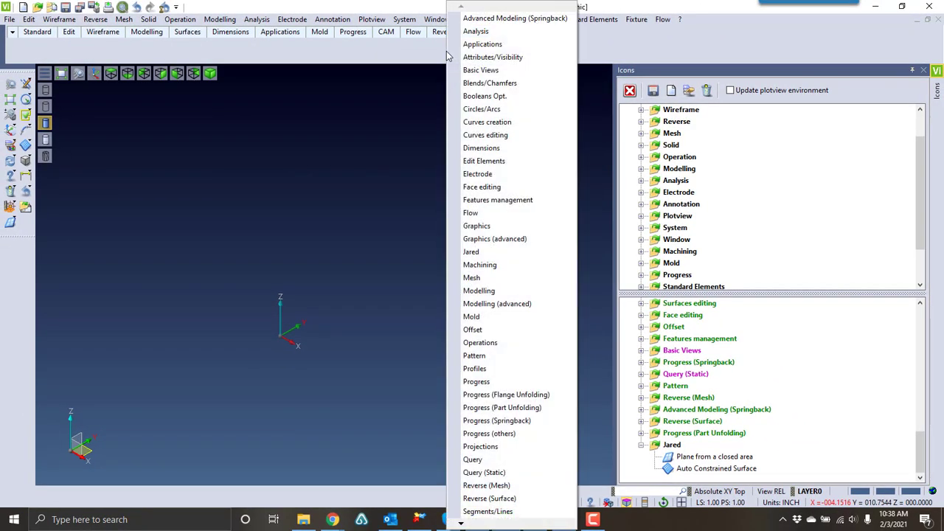
pyautogui.click(494, 252)
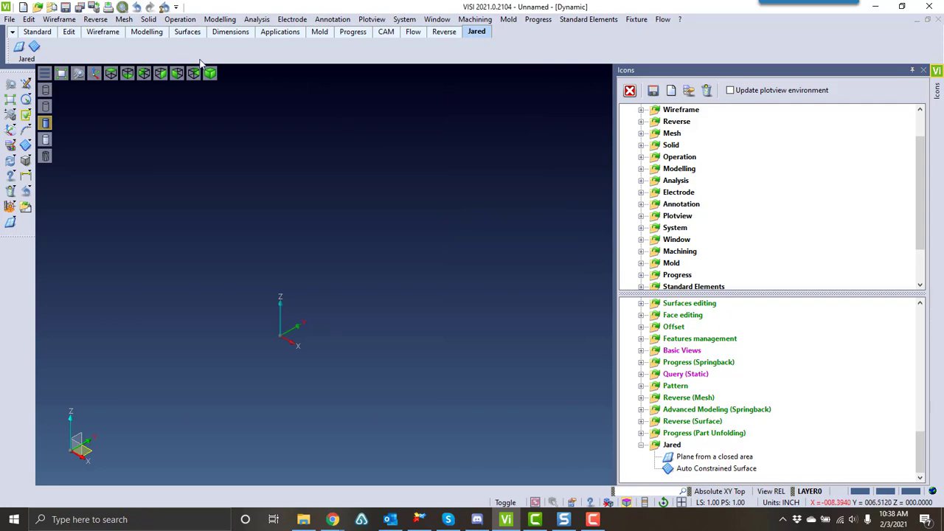